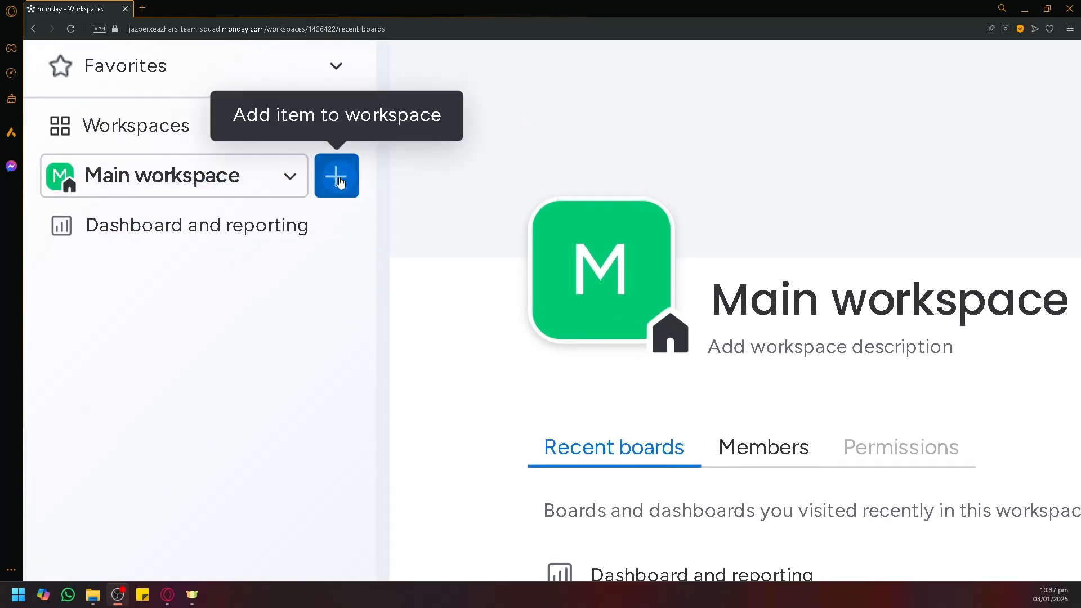
Step: Add a new board titled 'High Level Board', set to manage Projects, and create it
{"action": "left_click", "coordinate": [336, 180]}
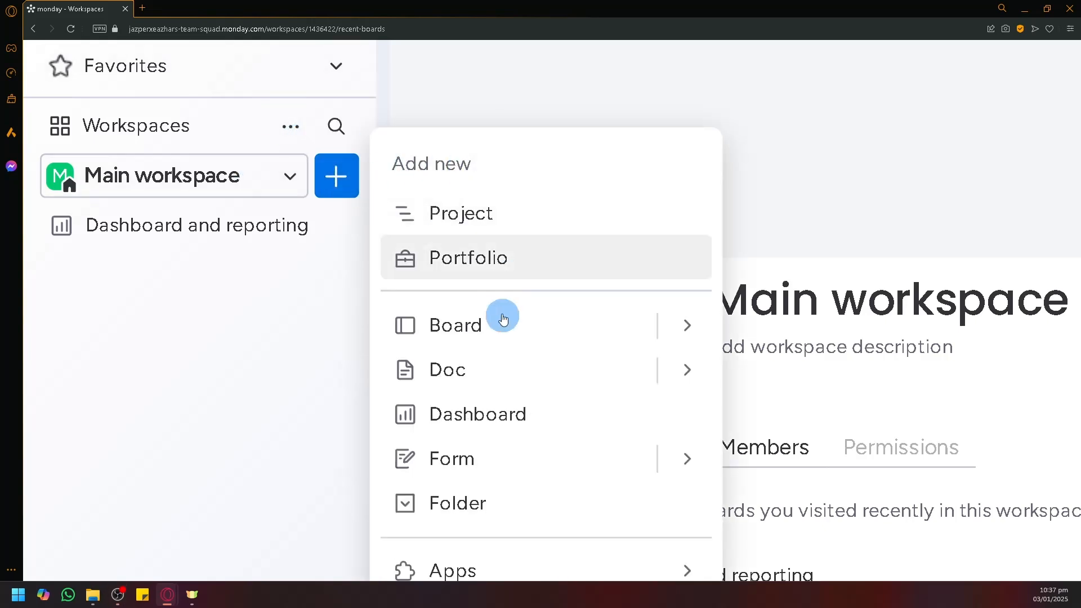
{"action": "left_click", "coordinate": [506, 336]}
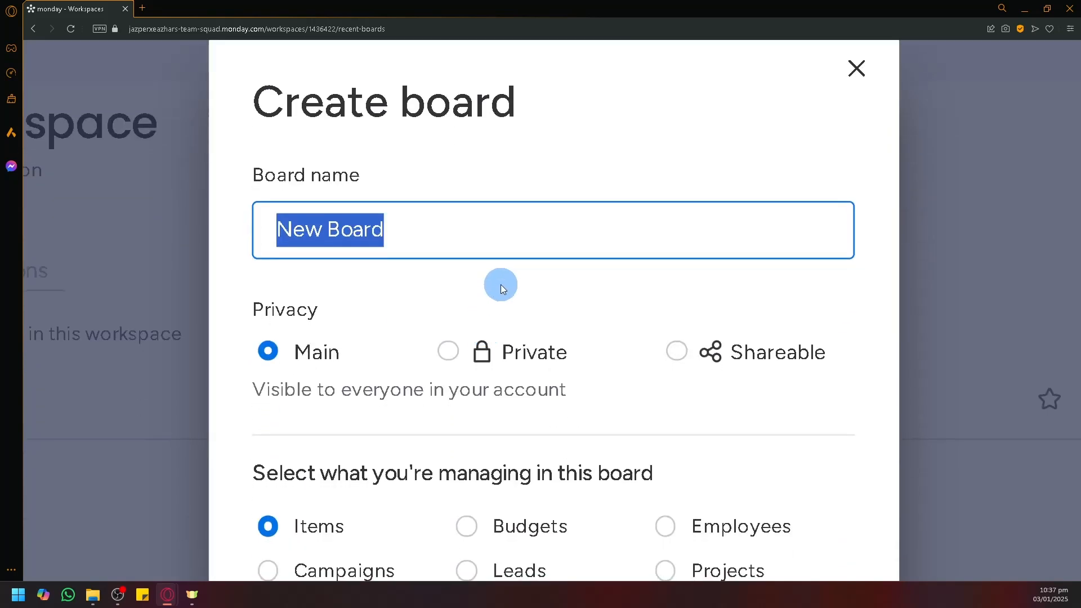
{"action": "type", "text": "High Lerverl"}
{"action": "key", "text": "BackSpace"}
{"action": "key", "text": "BackSpace"}
{"action": "key", "text": "BackSpace"}
{"action": "key", "text": "BackSpace"}
{"action": "key", "text": "BackSpace"}
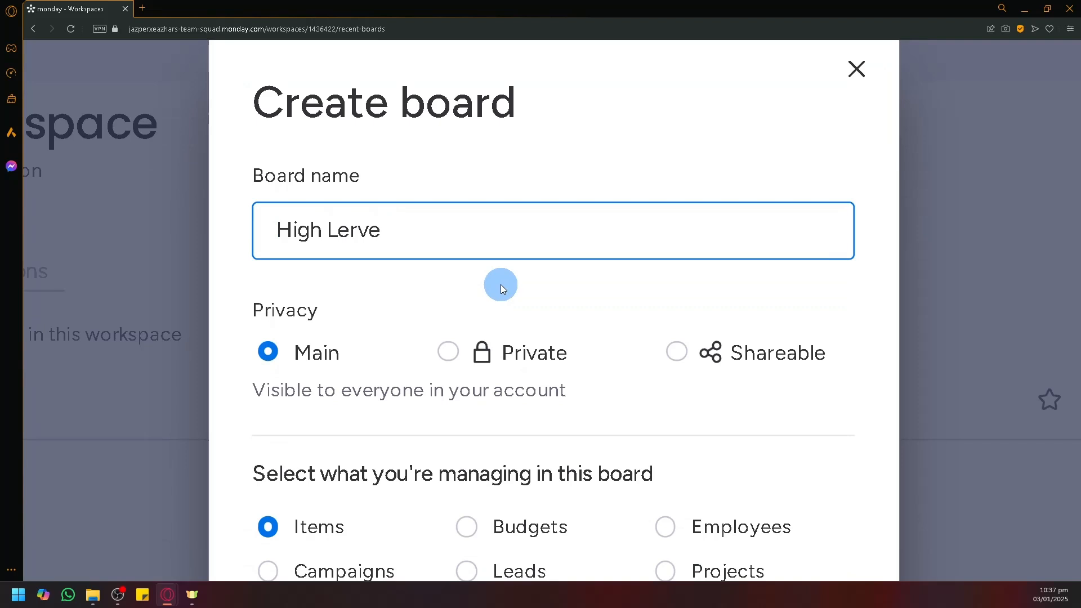
{"action": "type", "text": "vel;"}
{"action": "key", "text": "BackSpace"}
{"action": "type", "text": "Board"}
{"action": "scroll", "coordinate": [501, 285], "scroll_direction": "down", "scroll_amount": 6}
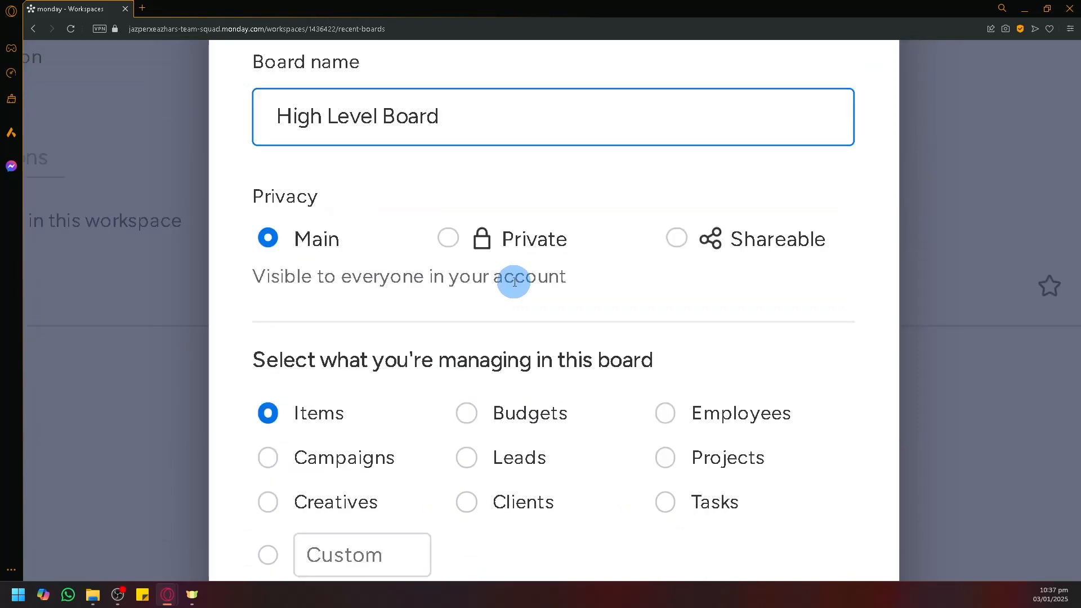
{"action": "left_click", "coordinate": [669, 234]}
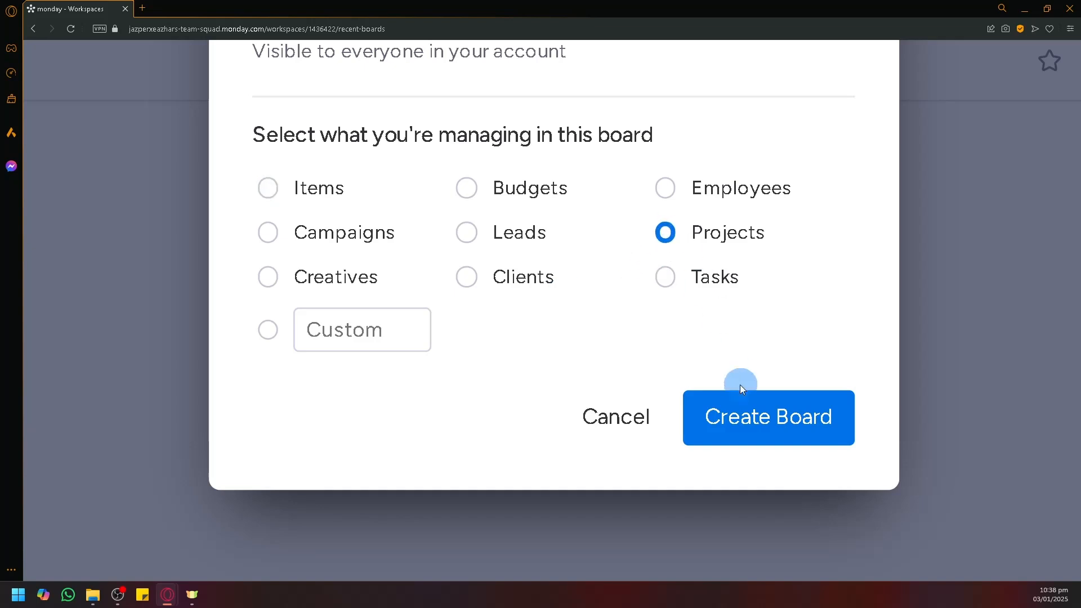
{"action": "left_click", "coordinate": [737, 414]}
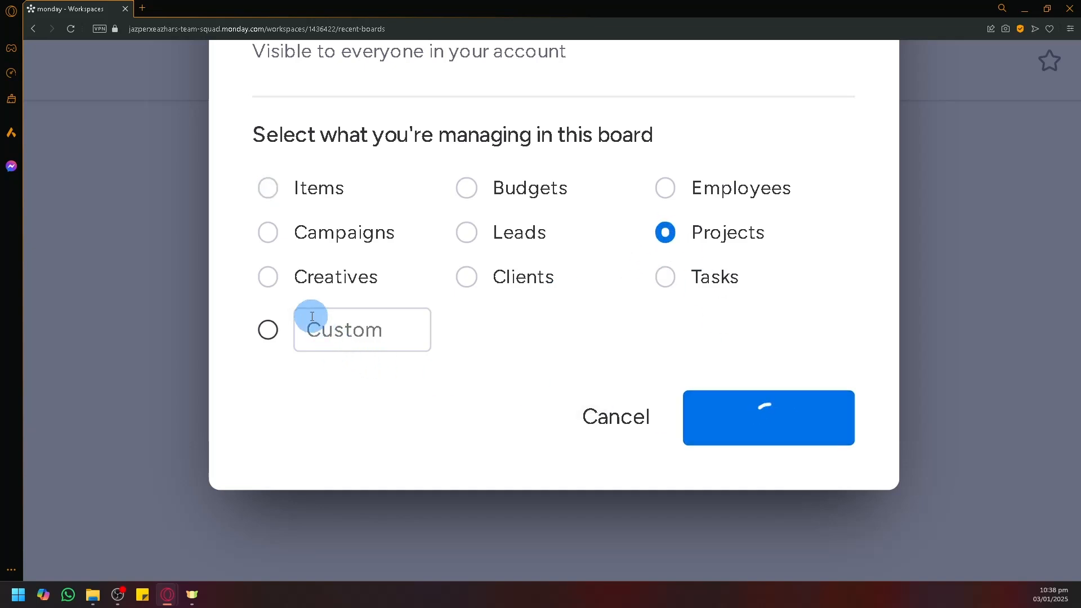
{"action": "scroll", "coordinate": [771, 303], "scroll_direction": "down", "scroll_amount": 3}
{"action": "scroll", "coordinate": [771, 301], "scroll_direction": "down", "scroll_amount": 3}
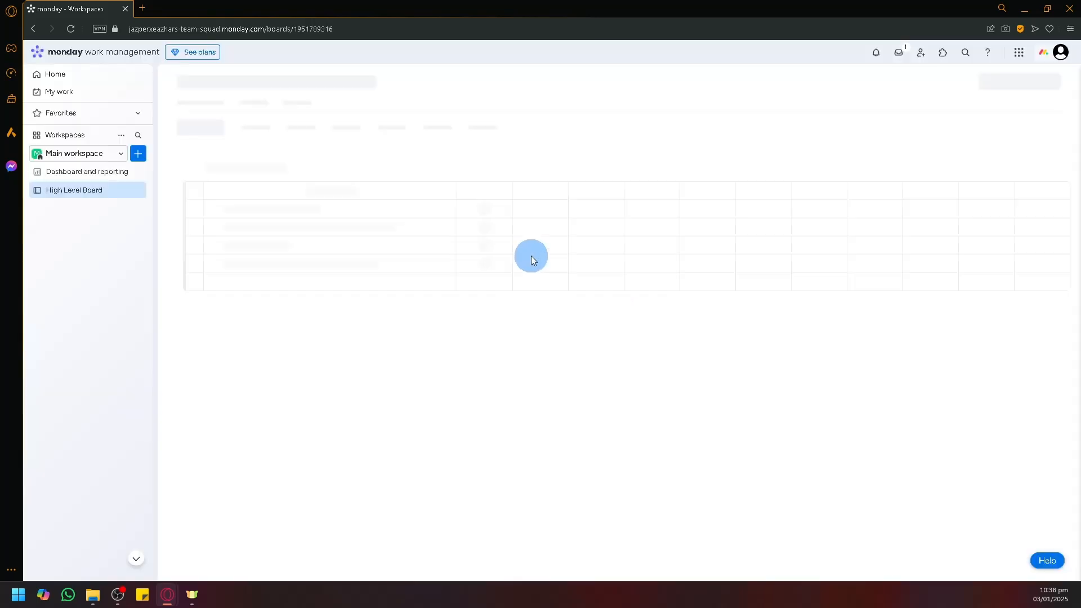
Step: Add a second board named 'Low level board' that manages Projects
{"action": "left_click", "coordinate": [138, 155]}
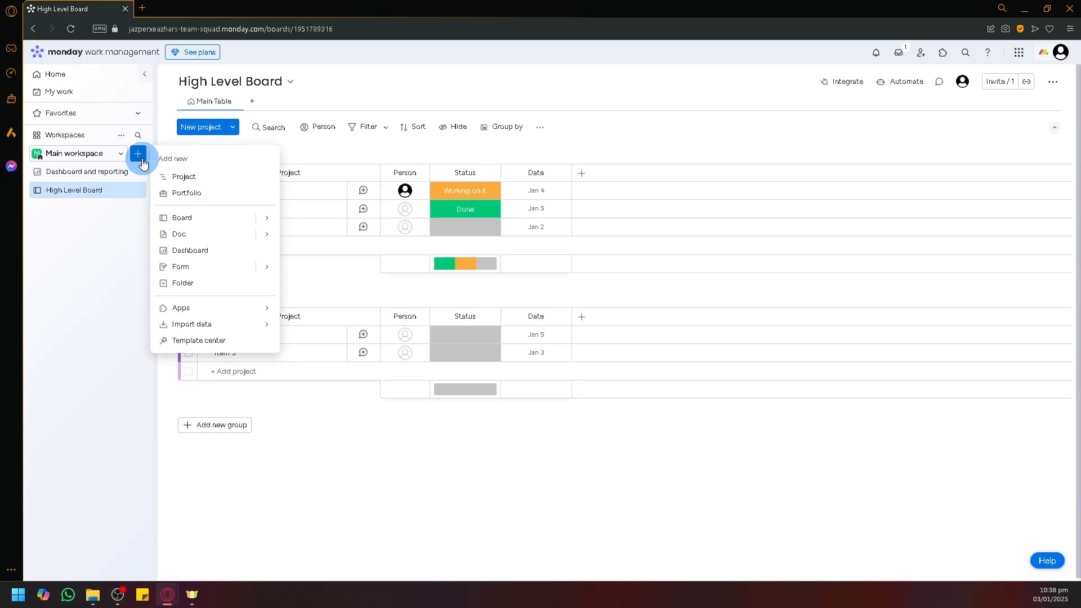
{"action": "left_click", "coordinate": [201, 218]}
{"action": "type", "text": "Lowe "}
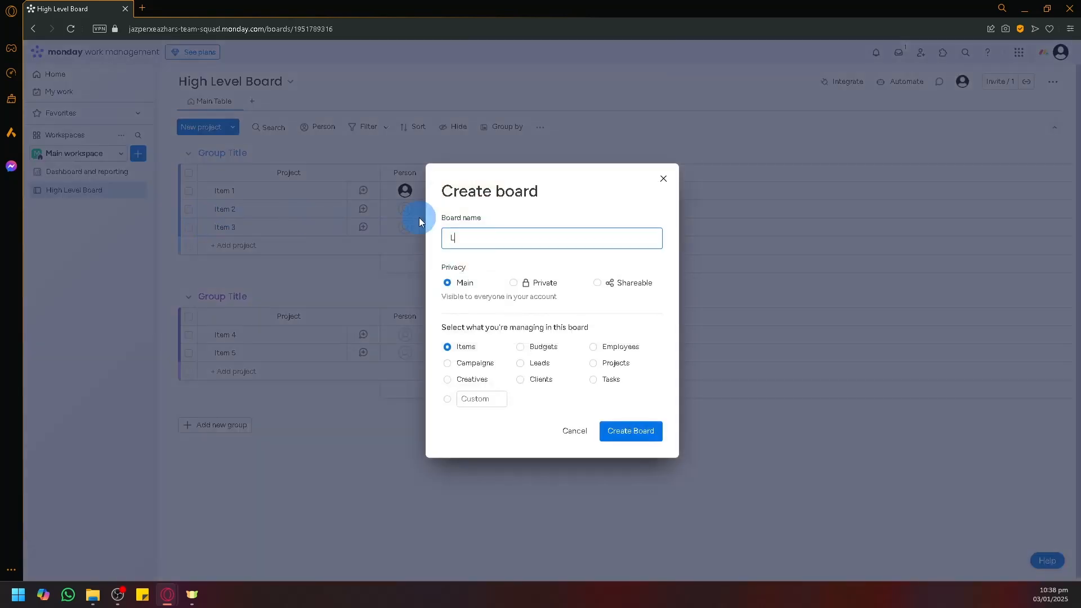
{"action": "type", "text": " level board"}
{"action": "left_click", "coordinate": [608, 365]}
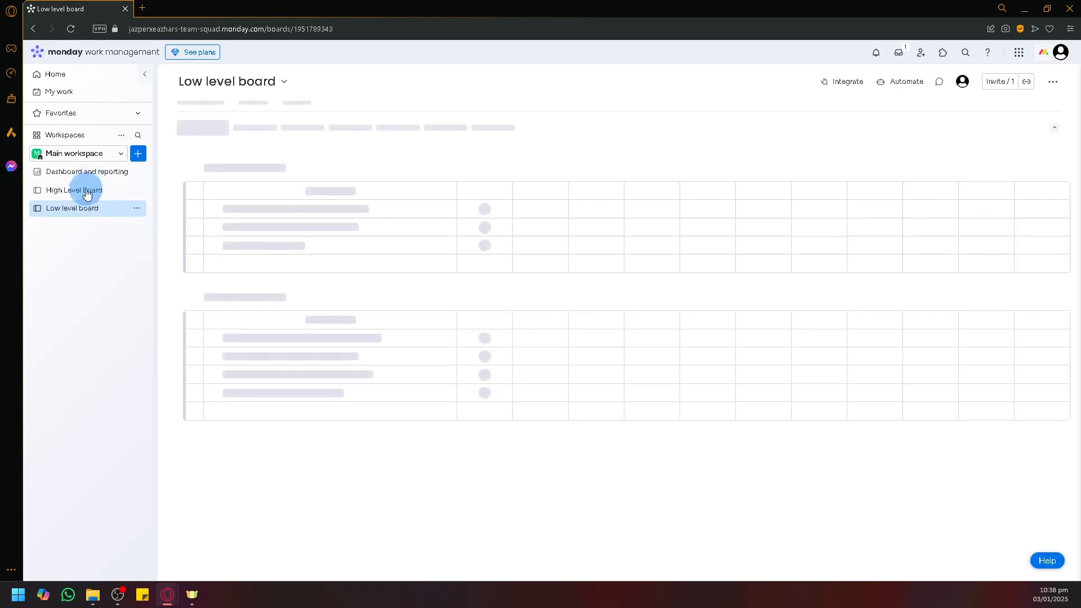
Step: Return to High Level Board and add a Connect boards column from the full column catalogue
{"action": "left_click", "coordinate": [87, 192]}
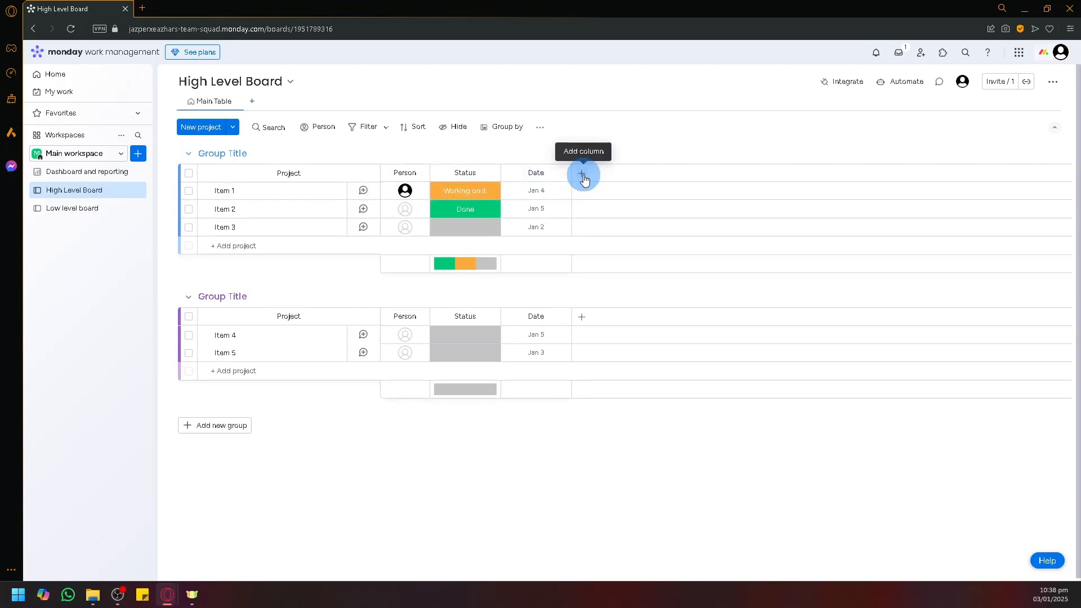
{"action": "scroll", "coordinate": [583, 175], "scroll_direction": "up", "scroll_amount": 5}
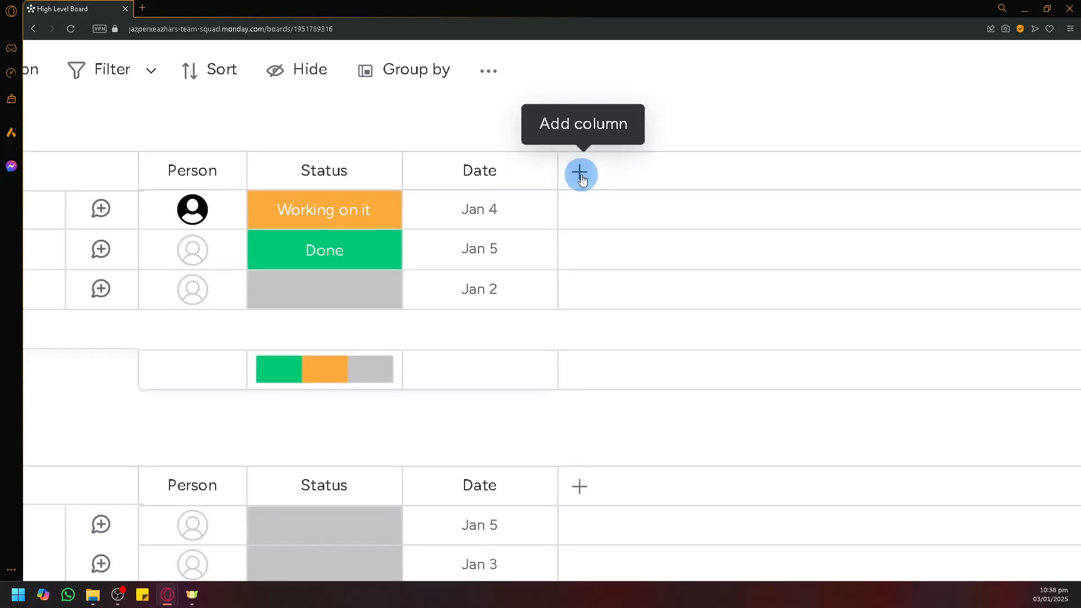
{"action": "left_click", "coordinate": [583, 181]}
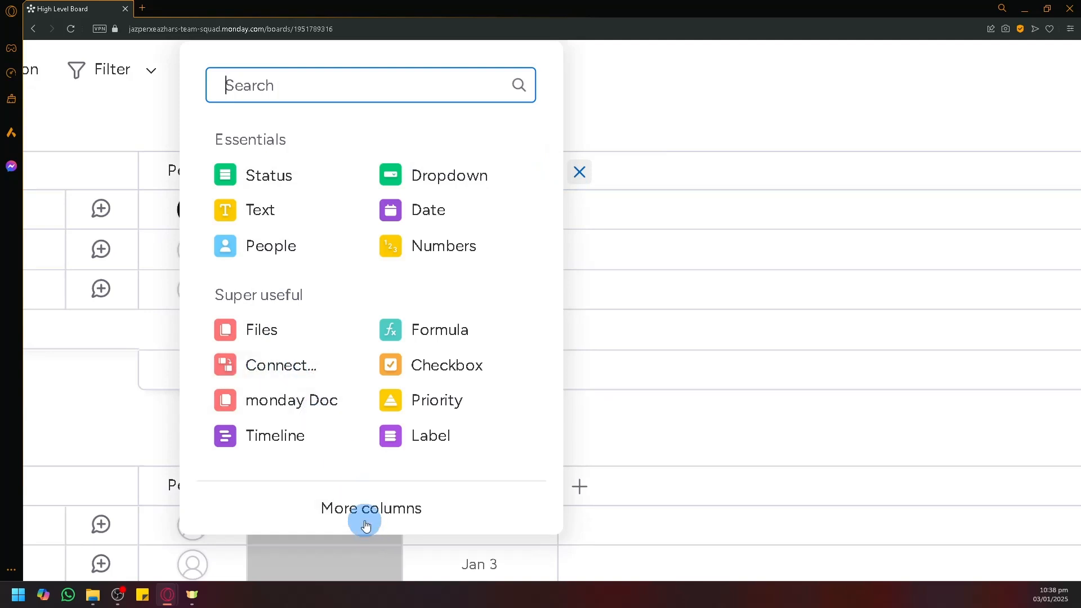
{"action": "left_click", "coordinate": [319, 507]}
{"action": "scroll", "coordinate": [316, 439], "scroll_direction": "down", "scroll_amount": 5}
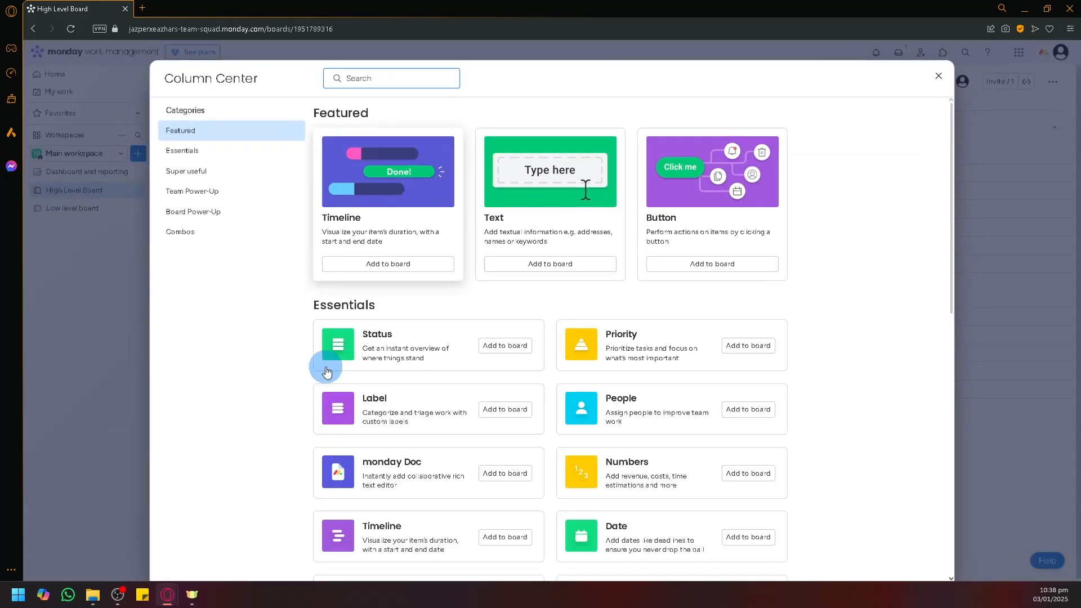
{"action": "type", "text": "connect"}
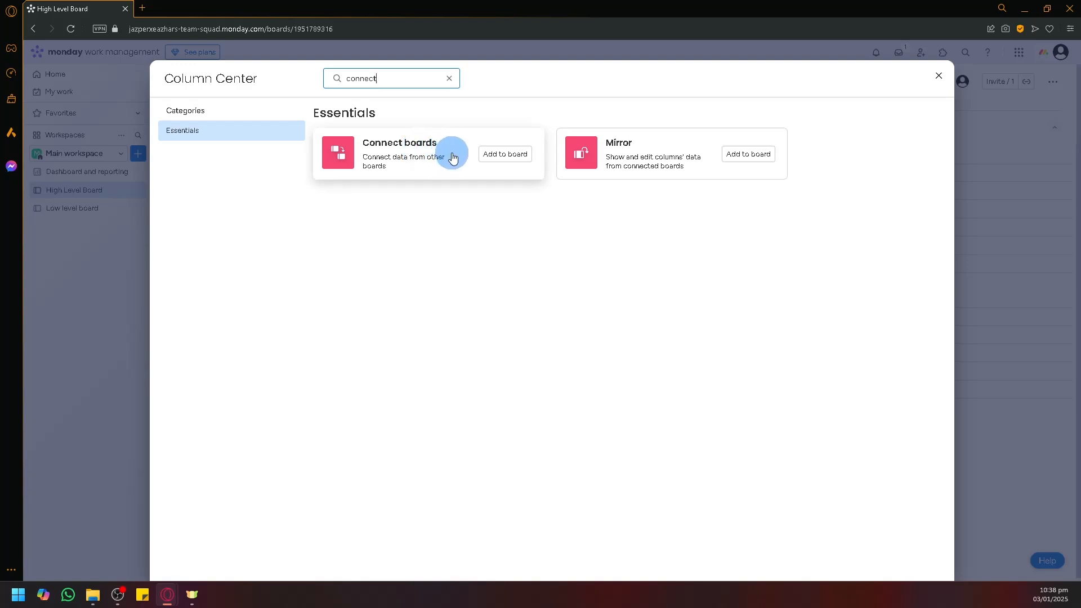
{"action": "left_click", "coordinate": [492, 155]}
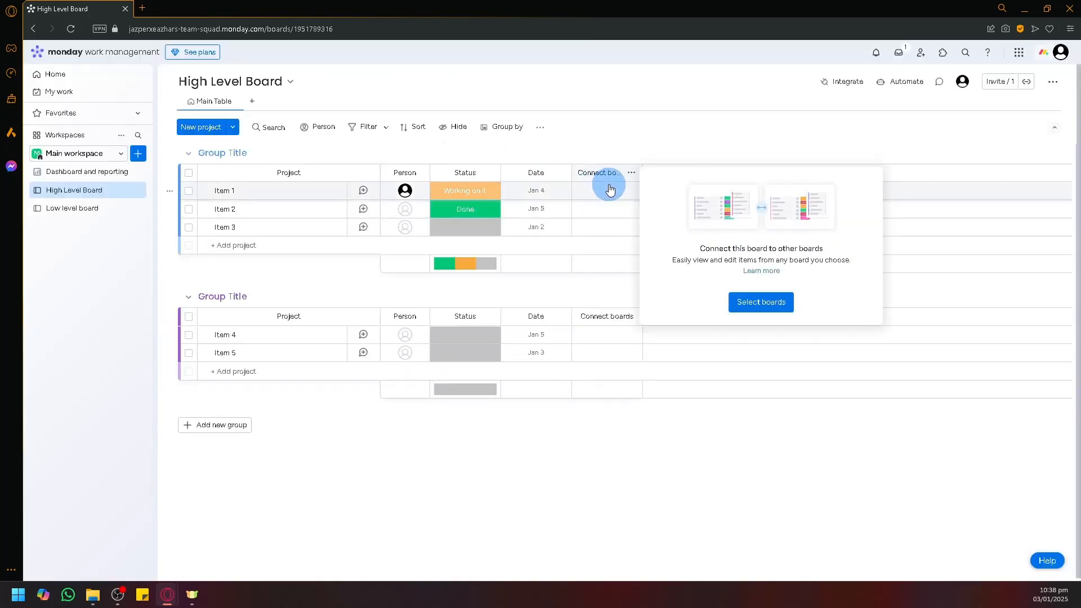
Step: Connect the new column to Low level board with a two-way connection enabled
{"action": "left_click", "coordinate": [773, 305]}
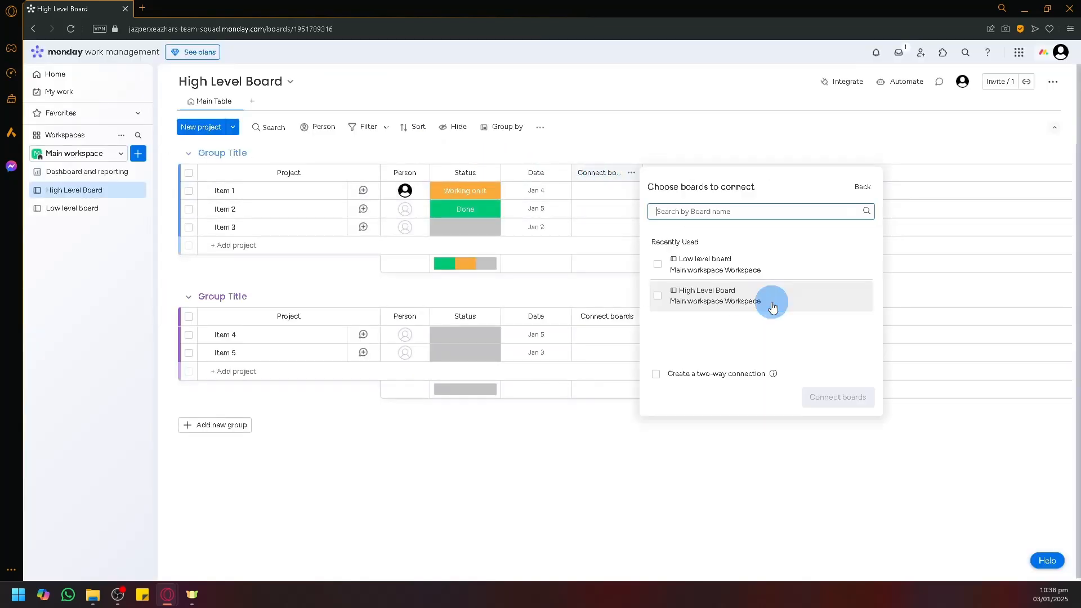
{"action": "left_click", "coordinate": [738, 269]}
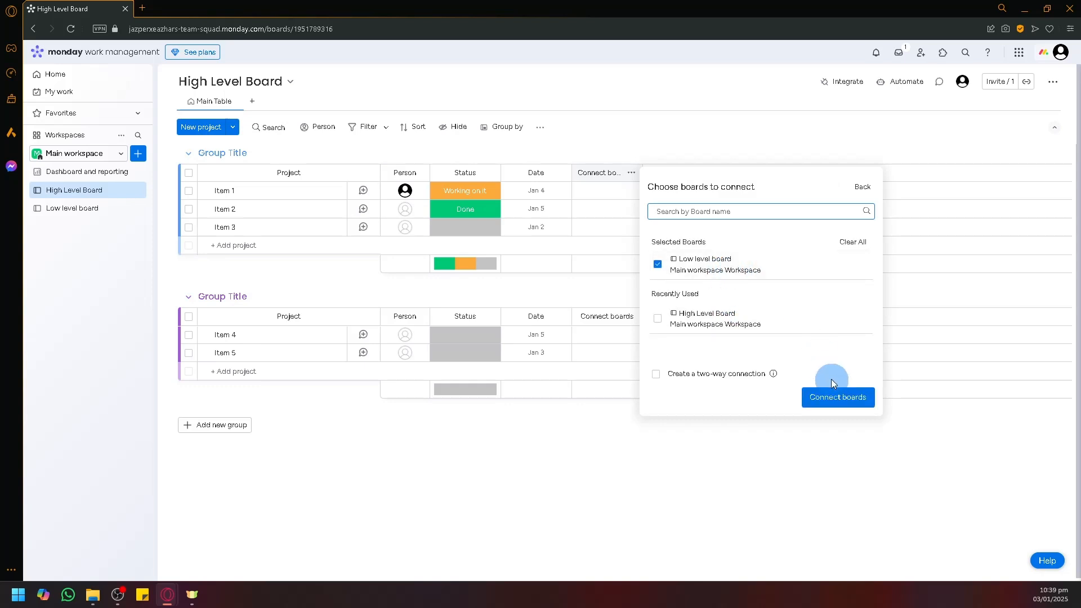
{"action": "left_click", "coordinate": [656, 376]}
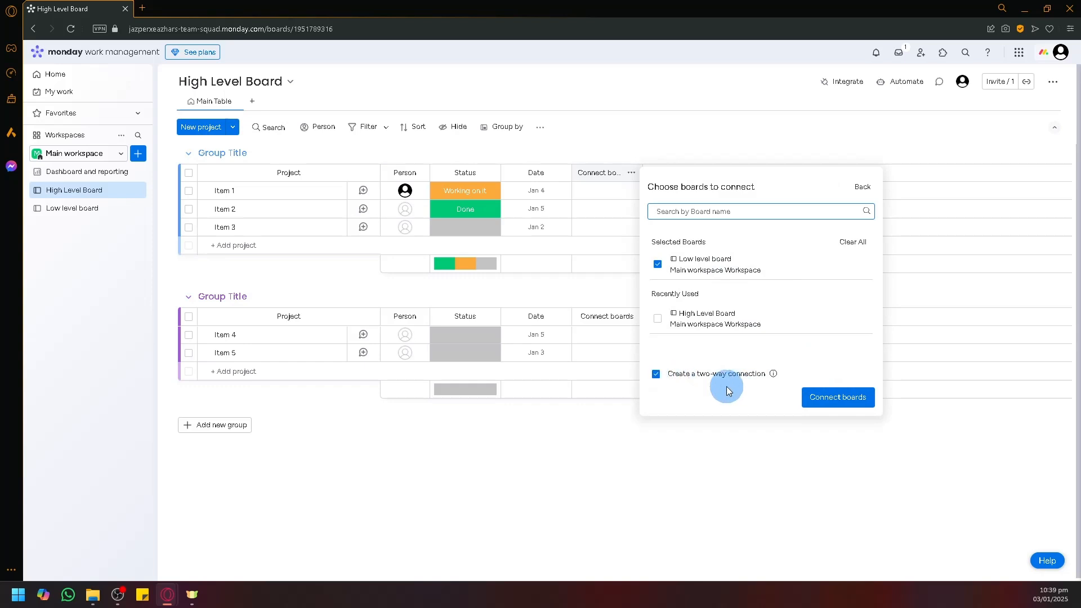
{"action": "left_click", "coordinate": [835, 407]}
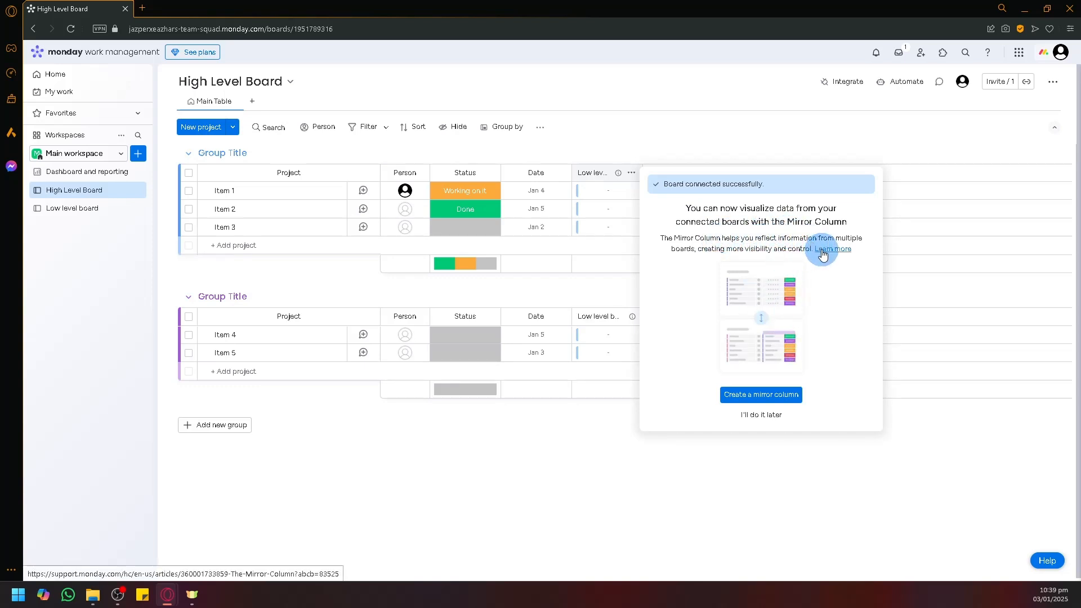
Step: Reload the page to dismiss the Mirror Column prompt and reveal the Low level board column
{"action": "scroll", "coordinate": [799, 266], "scroll_direction": "up", "scroll_amount": 5}
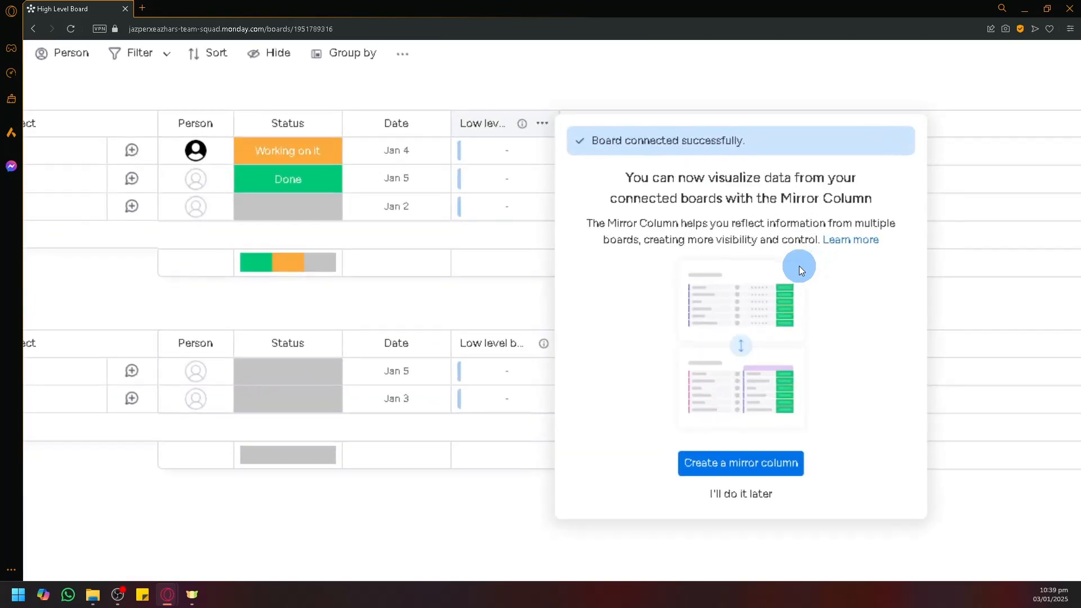
{"action": "scroll", "coordinate": [769, 235], "scroll_direction": "up", "scroll_amount": 3}
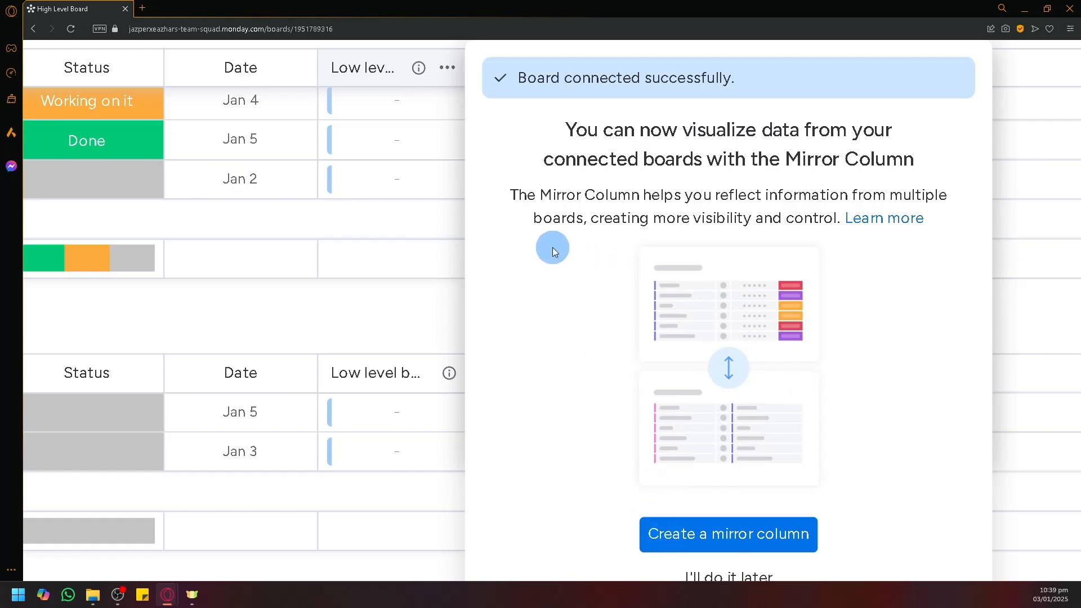
{"action": "left_click", "coordinate": [70, 29]}
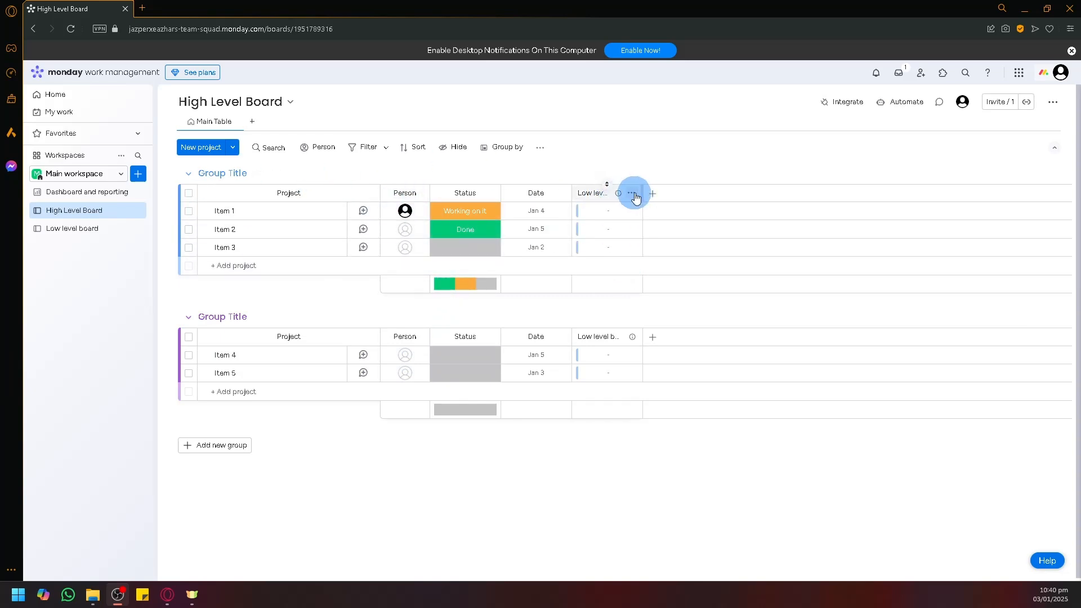
{"action": "scroll", "coordinate": [623, 198], "scroll_direction": "up", "scroll_amount": 5}
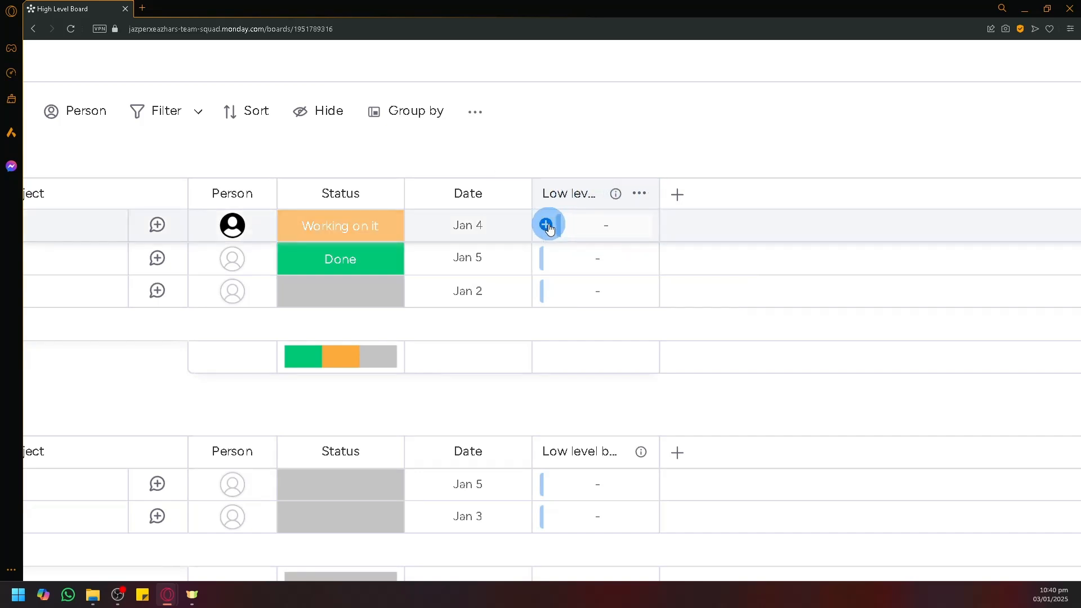
Step: Rename High Level Board's first item to 'Project 1', then switch to Low level board
{"action": "key", "text": "ctrl+0"}
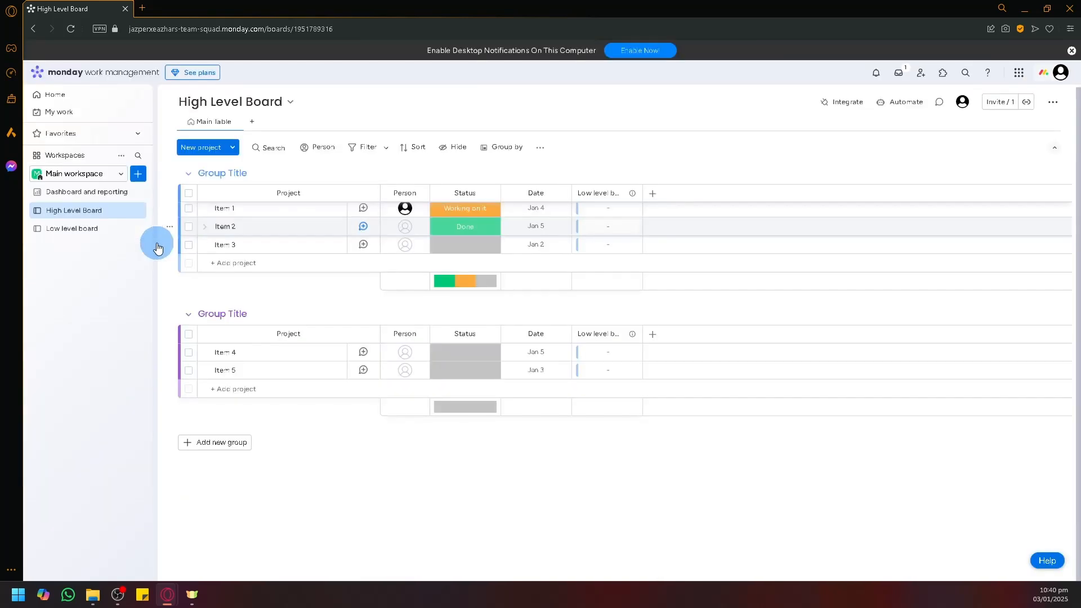
{"action": "left_click", "coordinate": [248, 210]}
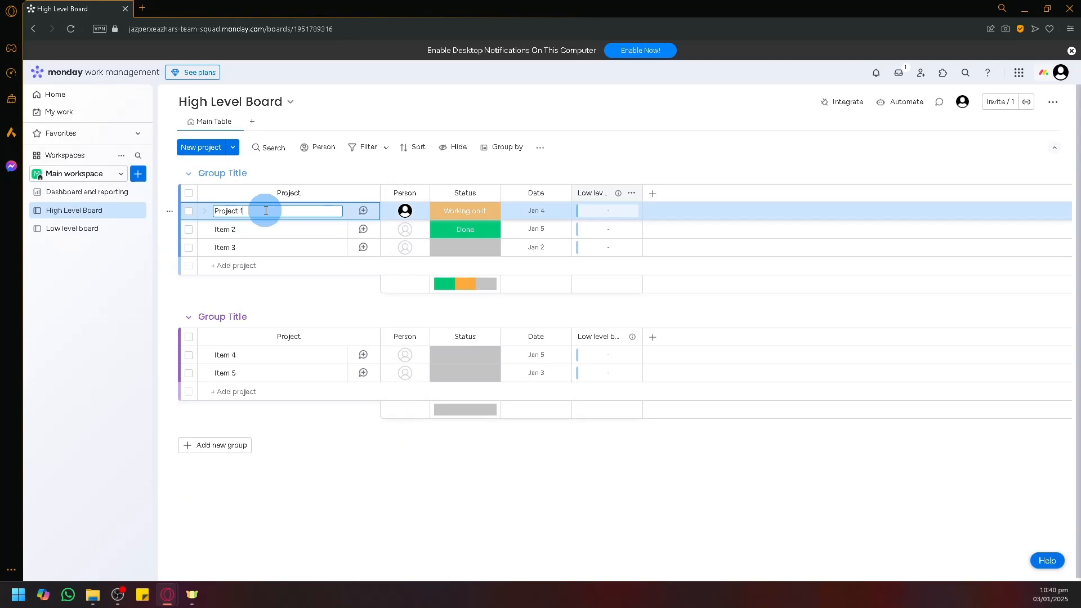
{"action": "type", "text": "Project 1"}
{"action": "left_click", "coordinate": [85, 232]}
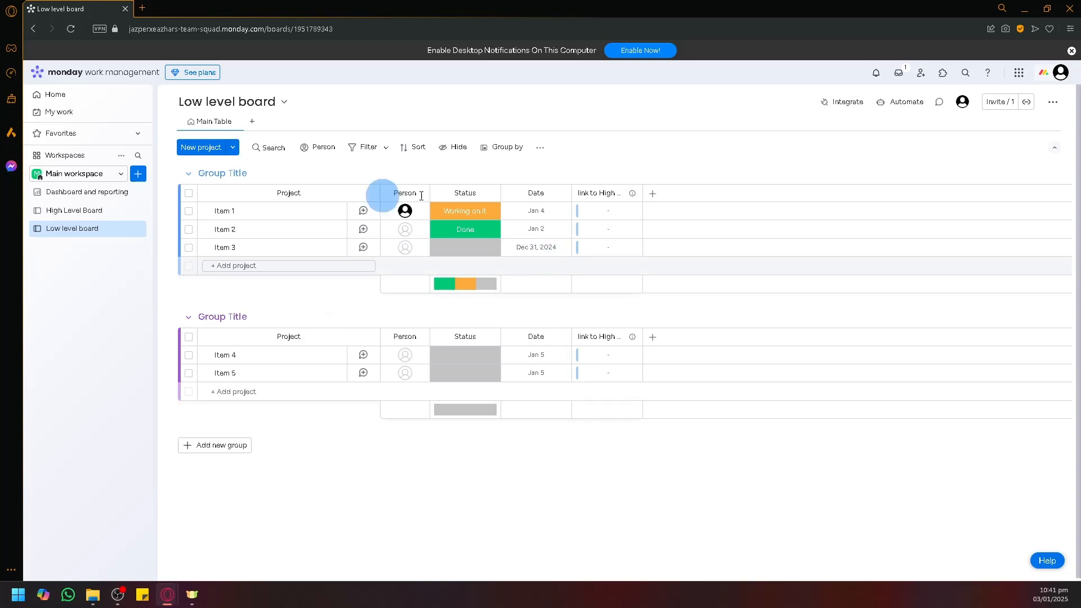
Step: Rename Item 1 on the Low level board to 'Task 1'
{"action": "left_click", "coordinate": [235, 211]}
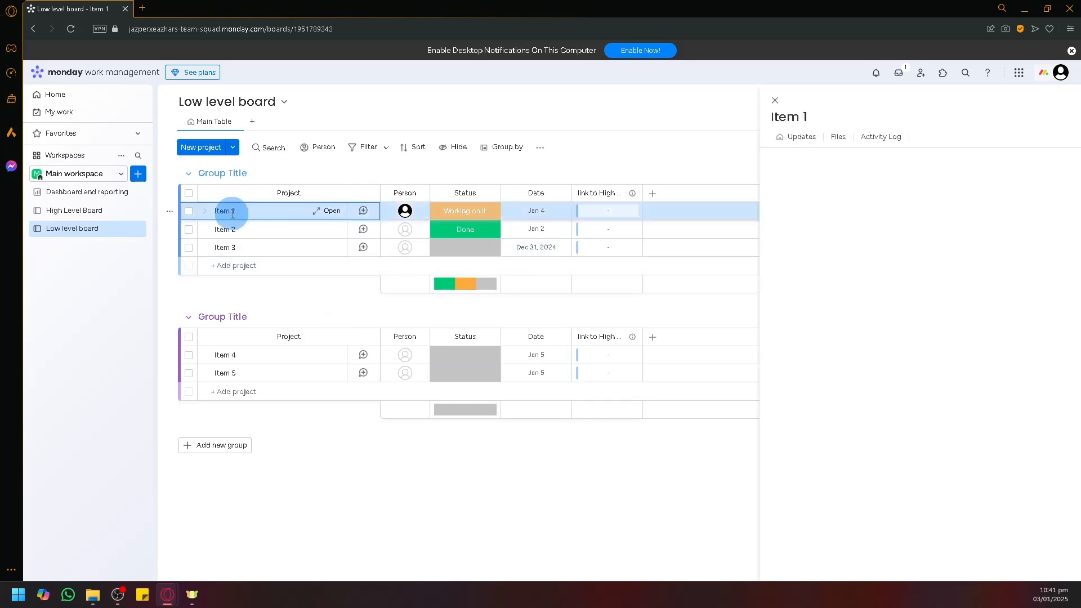
{"action": "left_click", "coordinate": [233, 213]}
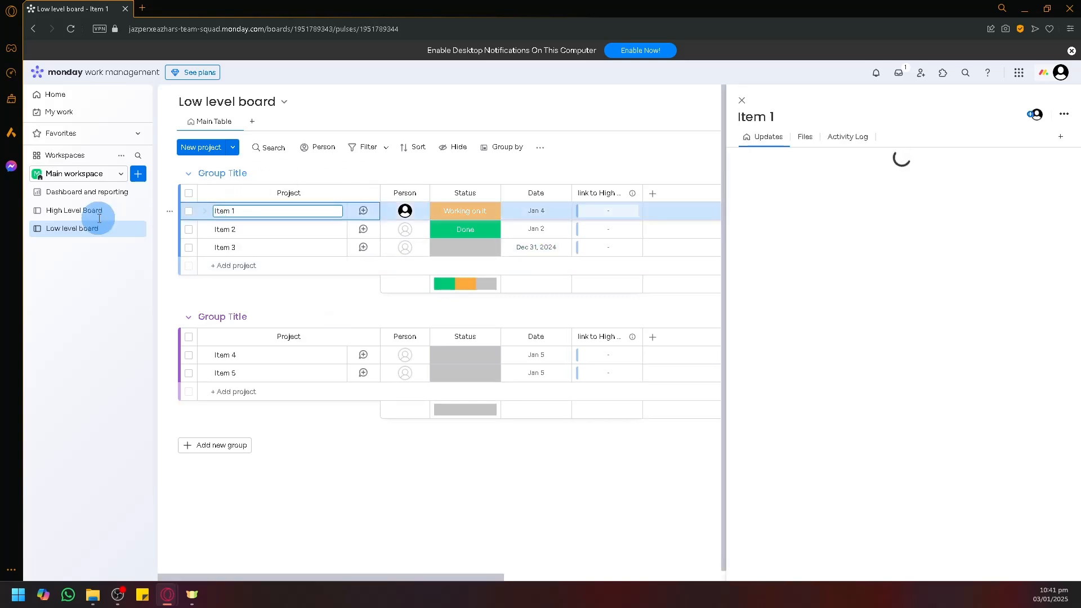
{"action": "left_click", "coordinate": [741, 103]}
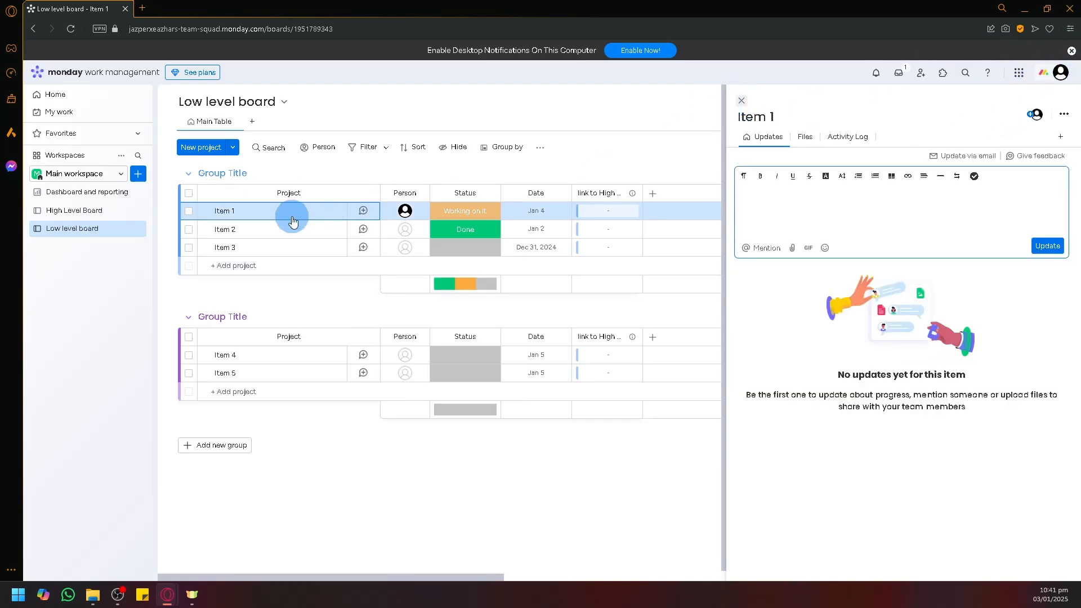
{"action": "left_click", "coordinate": [242, 212]}
{"action": "left_click_drag", "start_coordinate": [242, 212], "coordinate": [185, 210]}
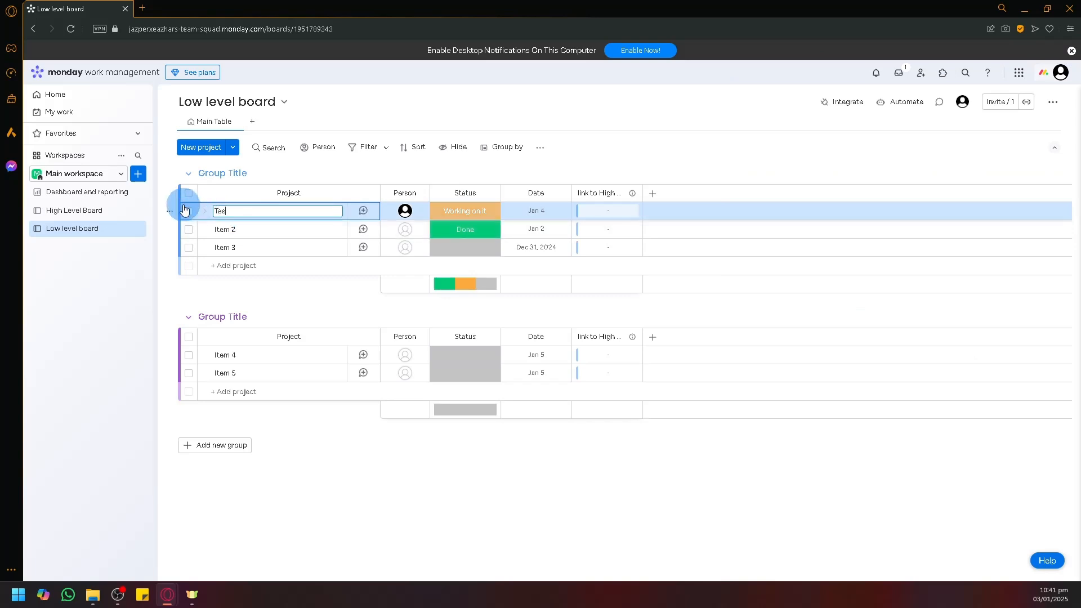
Step: Link Task 1 to the High Level Board's Project 1 item
{"action": "left_click", "coordinate": [620, 216]}
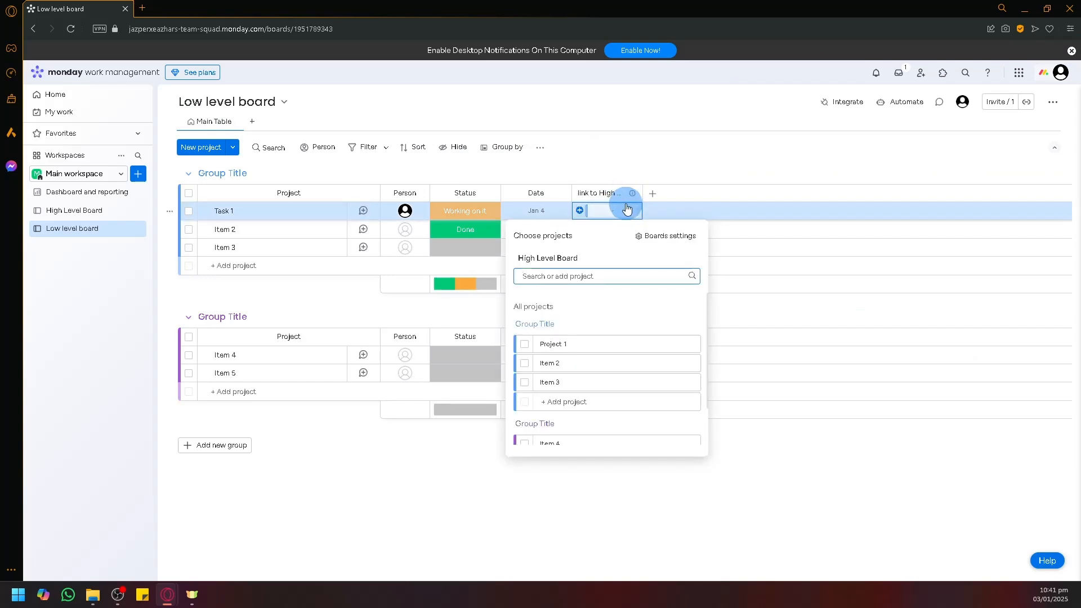
{"action": "left_click", "coordinate": [580, 212]}
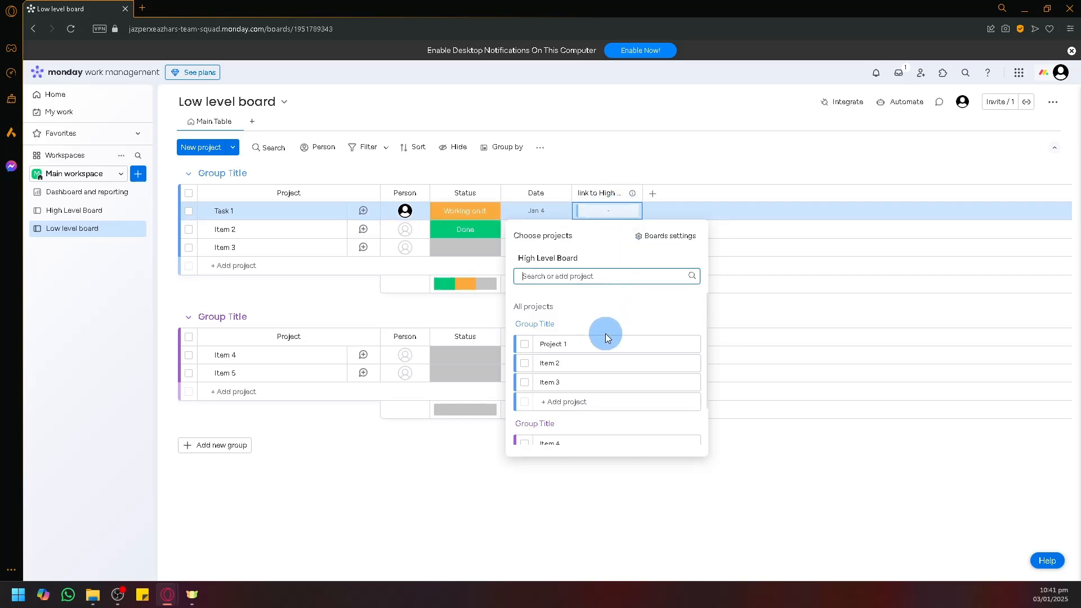
{"action": "left_click", "coordinate": [524, 346]}
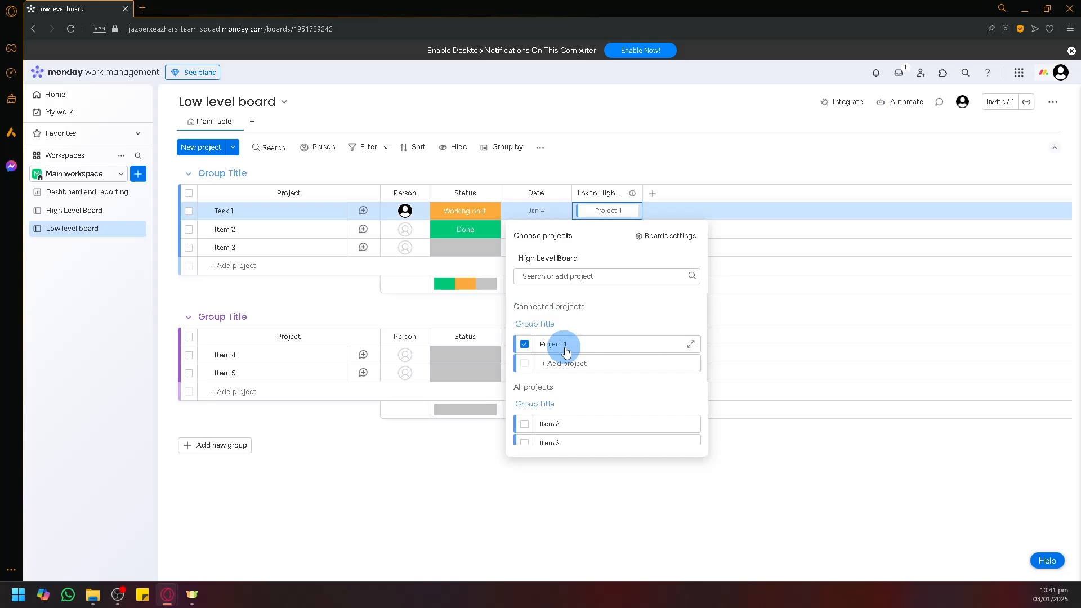
{"action": "left_click", "coordinate": [659, 172]}
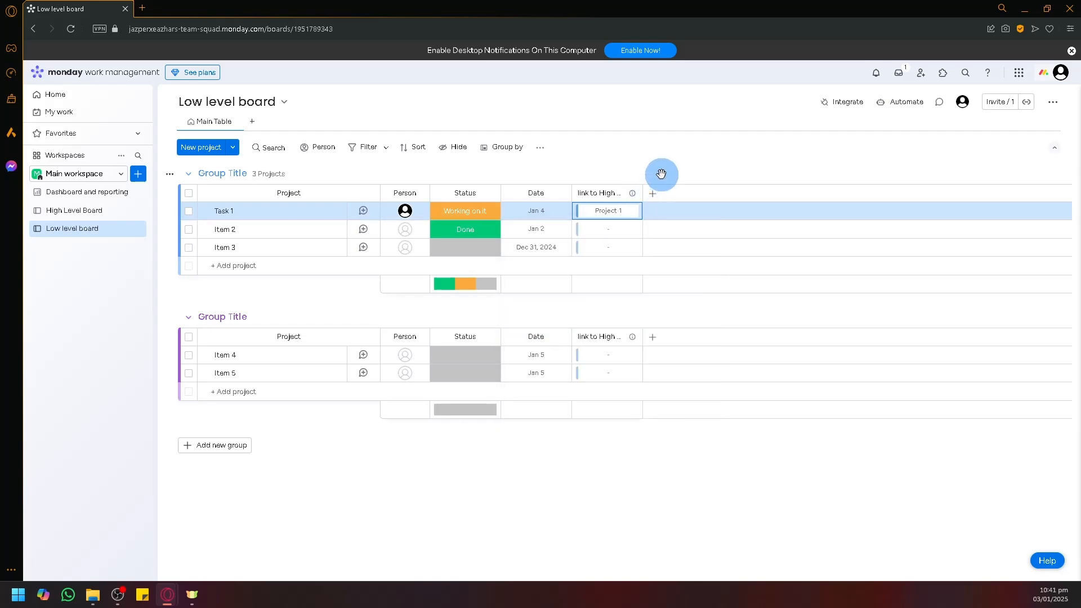
Step: Check Project 1's link back to Task 1 on the High Level Board
{"action": "left_click", "coordinate": [91, 216]}
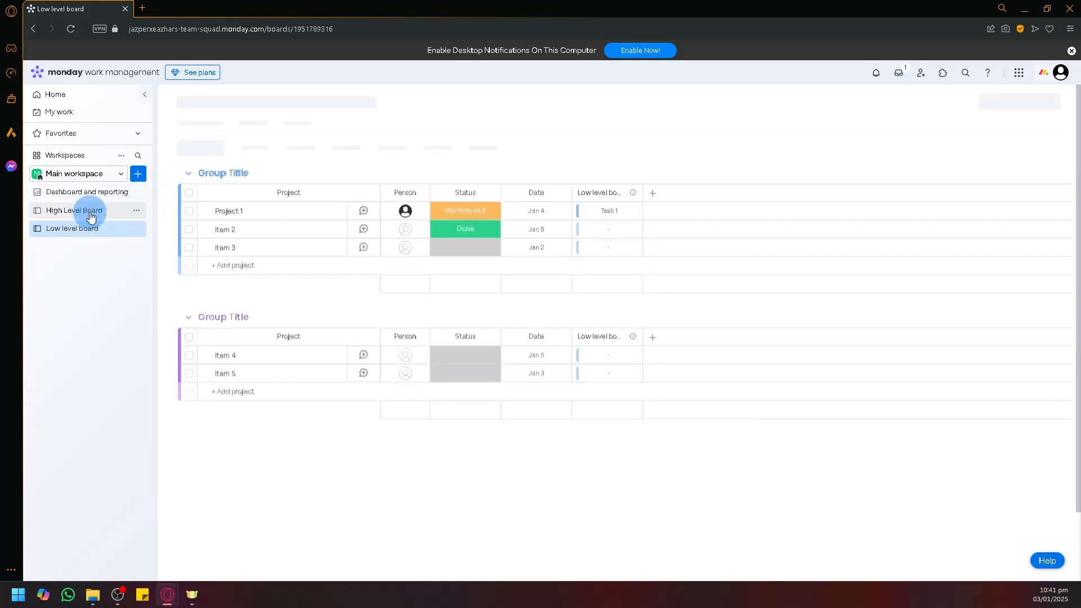
{"action": "left_click", "coordinate": [604, 217]}
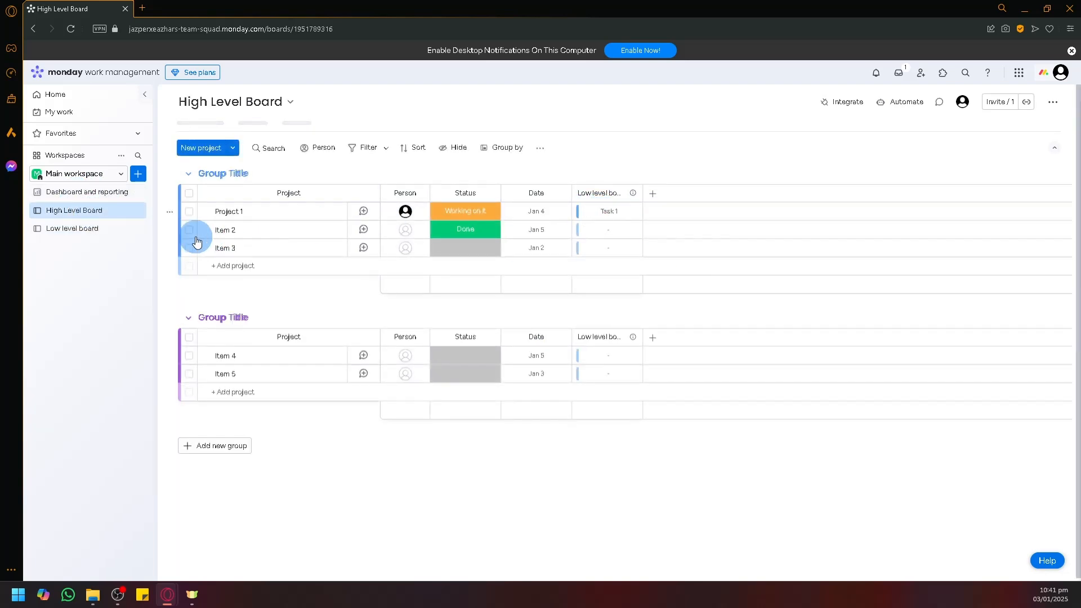
{"action": "left_click", "coordinate": [93, 231]}
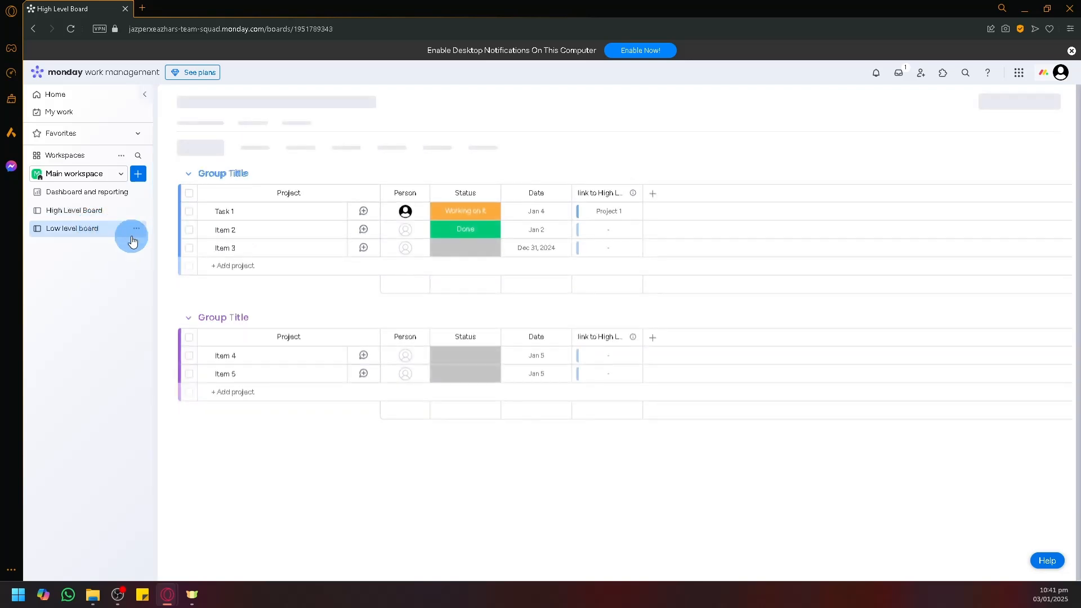
Step: Add a new item 'task 2' to the Low level board's first group
{"action": "left_click", "coordinate": [227, 266]}
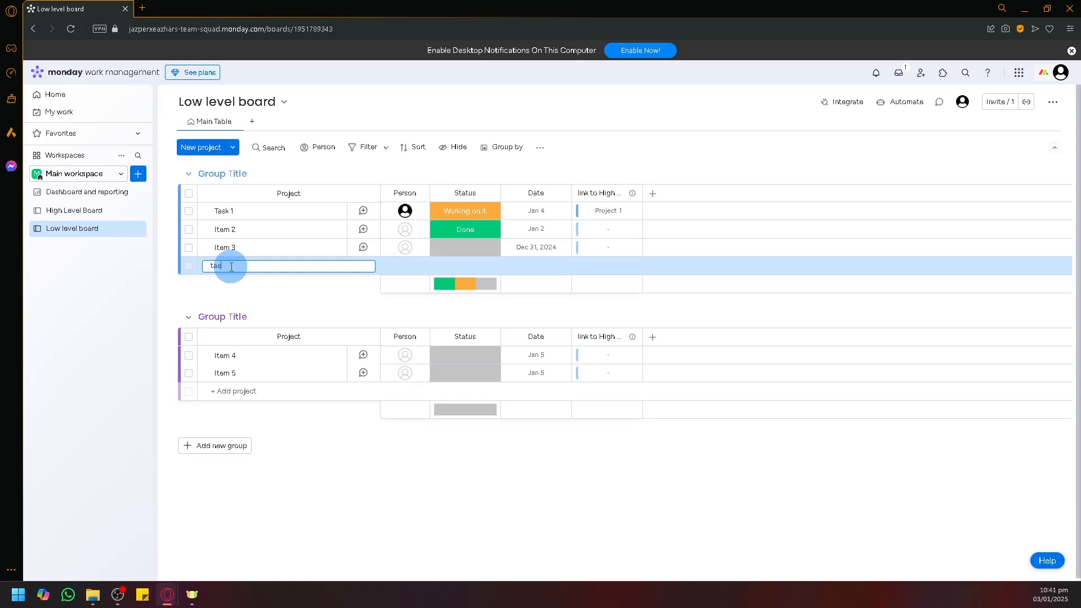
{"action": "type", "text": "task 2"}
{"action": "key", "text": "Return"}
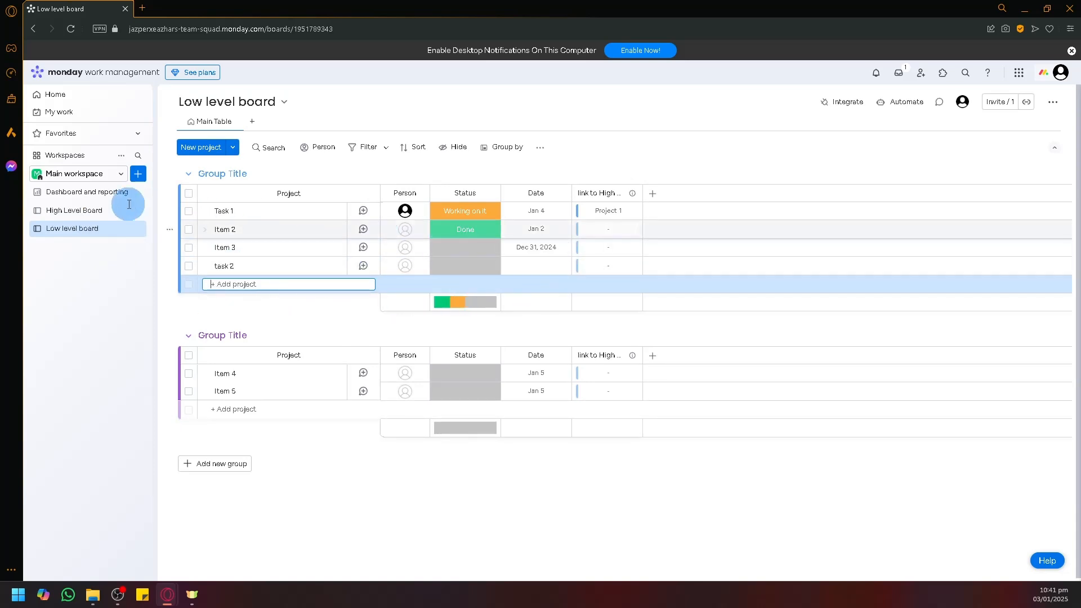
{"action": "left_click", "coordinate": [65, 213]}
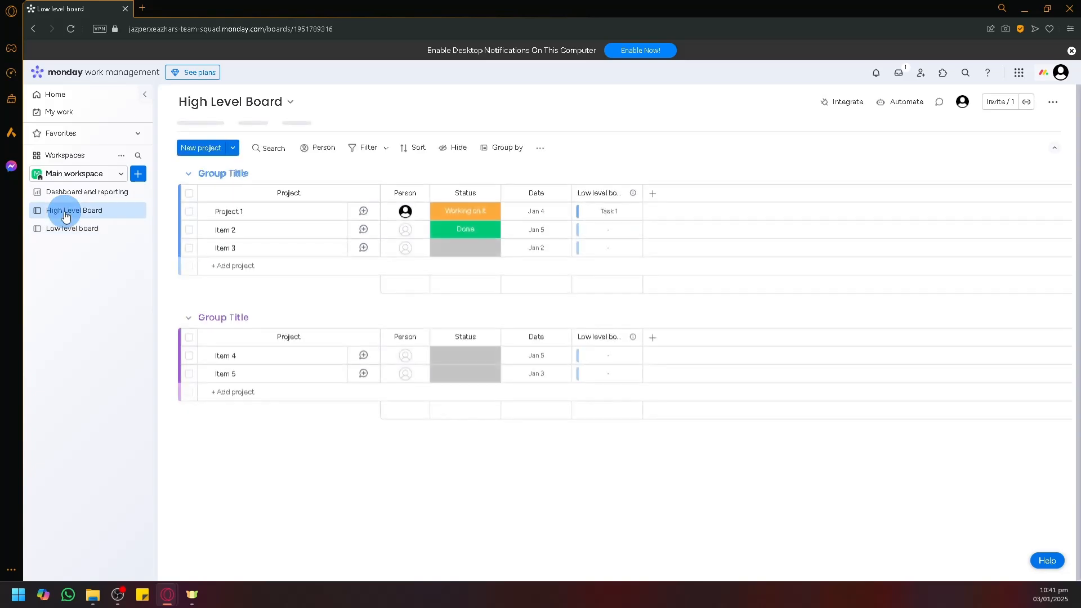
{"action": "left_click", "coordinate": [79, 231]}
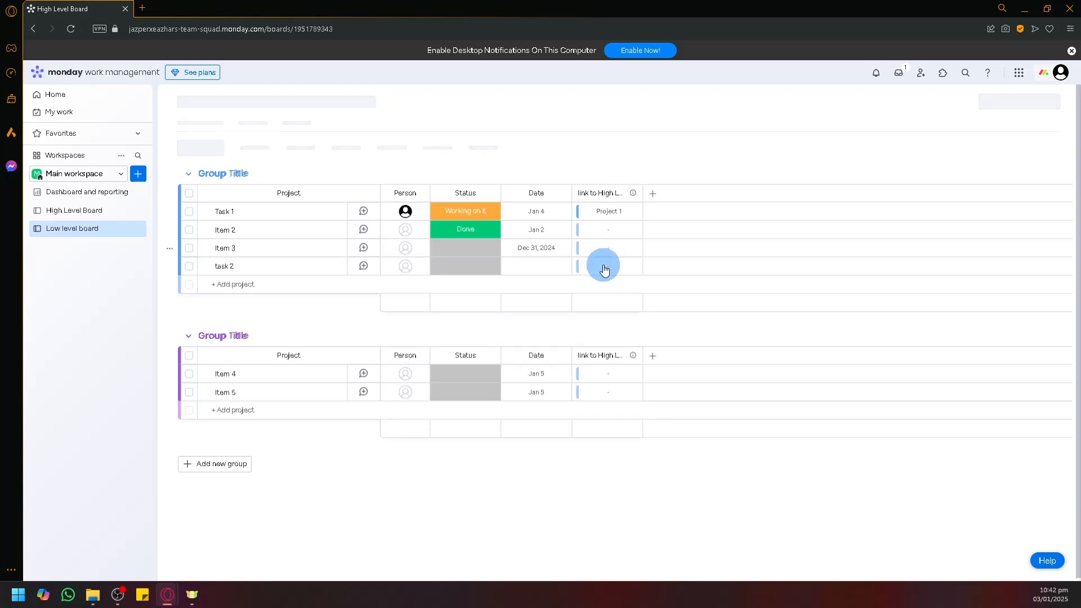
Step: Link task 2 to Project 1 and view the result on the High Level Board
{"action": "left_click", "coordinate": [606, 274]}
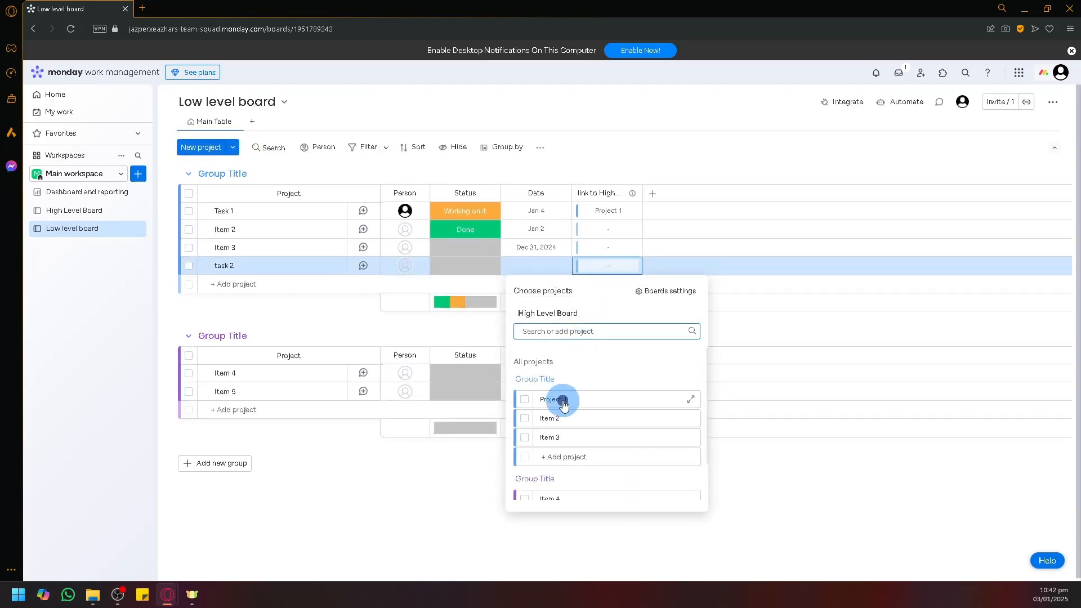
{"action": "left_click", "coordinate": [563, 403]}
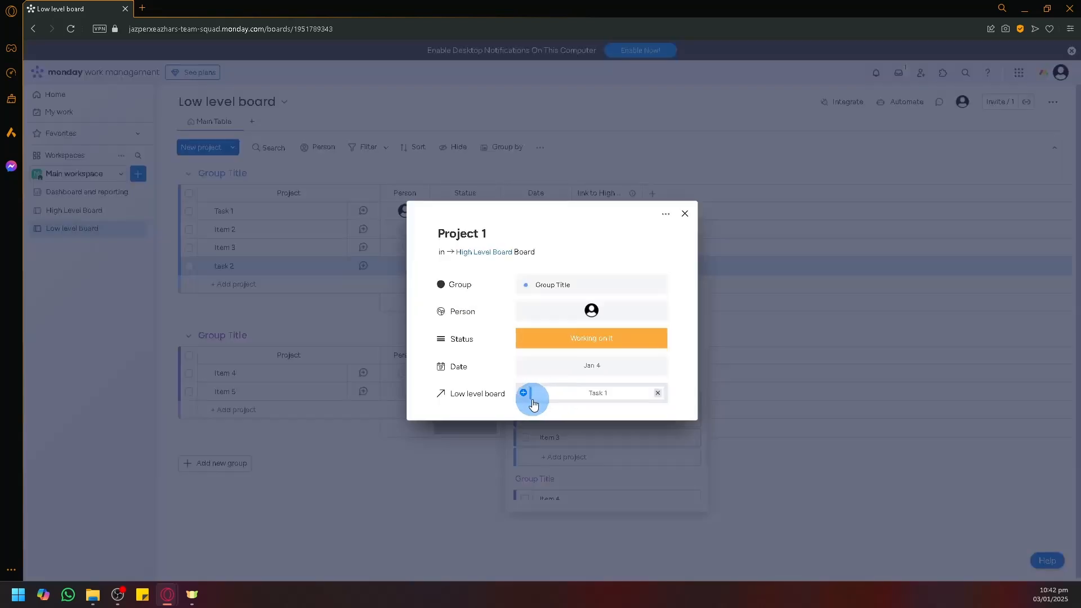
{"action": "left_click", "coordinate": [683, 212]}
{"action": "left_click", "coordinate": [502, 404]}
{"action": "left_click", "coordinate": [579, 265]}
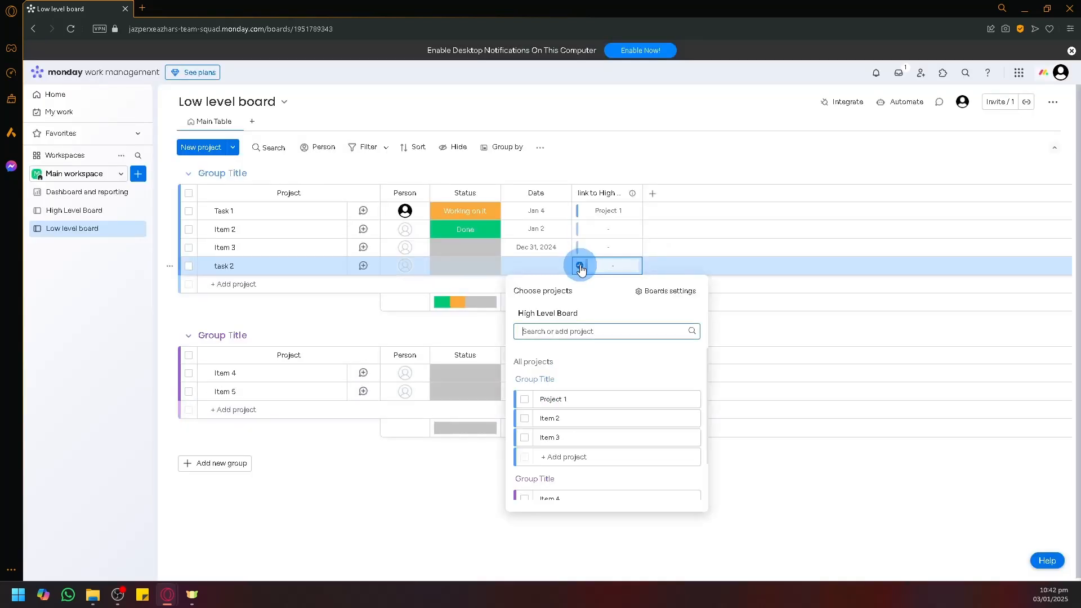
{"action": "left_click", "coordinate": [525, 400]}
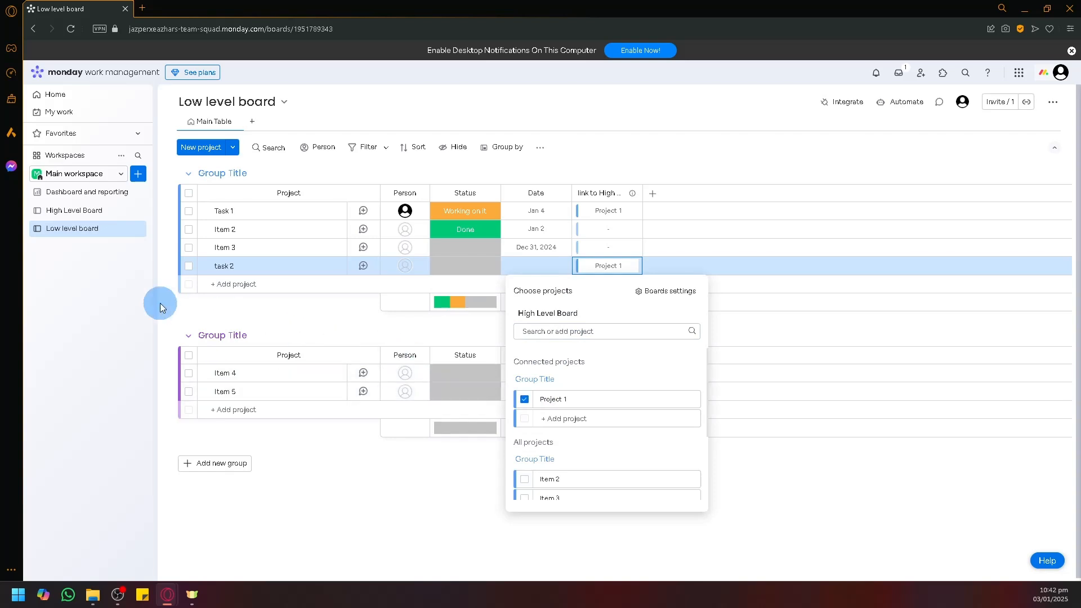
{"action": "left_click", "coordinate": [81, 212]}
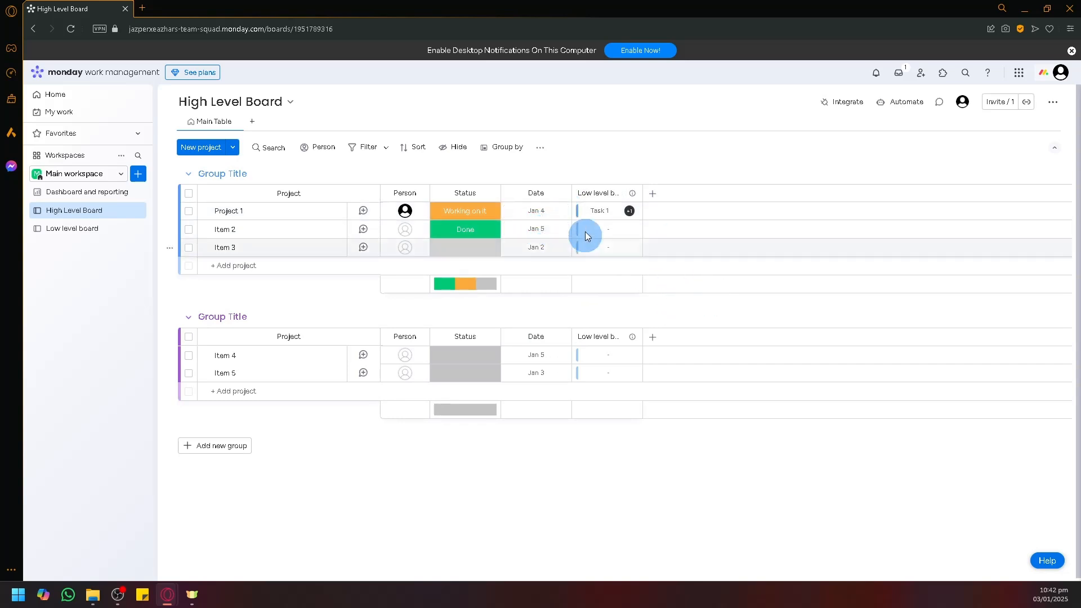
Step: Delete the High Level Board's existing Low level board column
{"action": "left_click", "coordinate": [653, 194]}
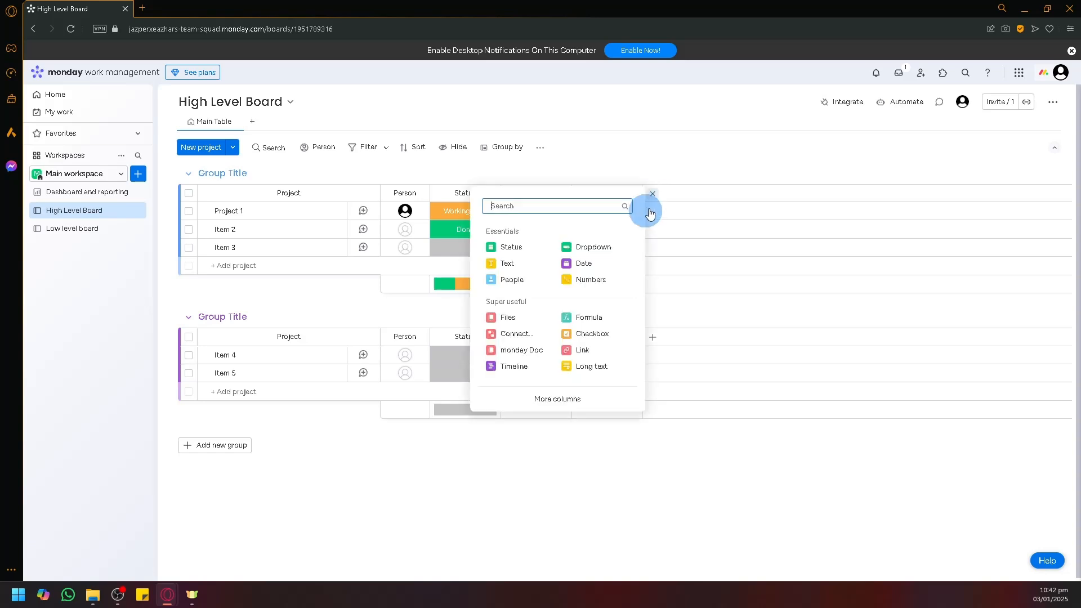
{"action": "left_click", "coordinate": [652, 193]}
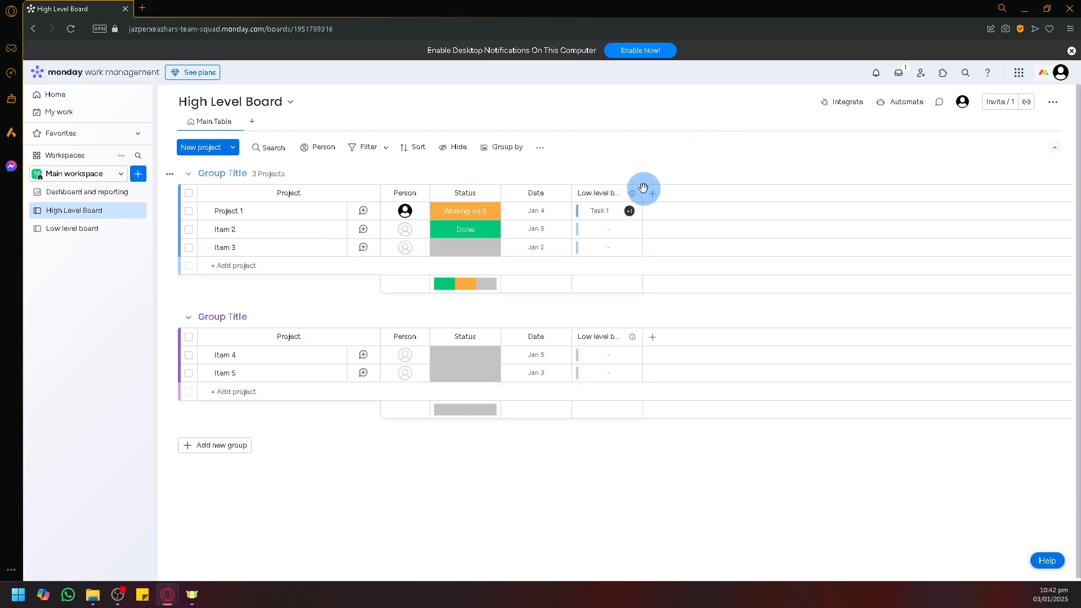
{"action": "left_click", "coordinate": [632, 195]}
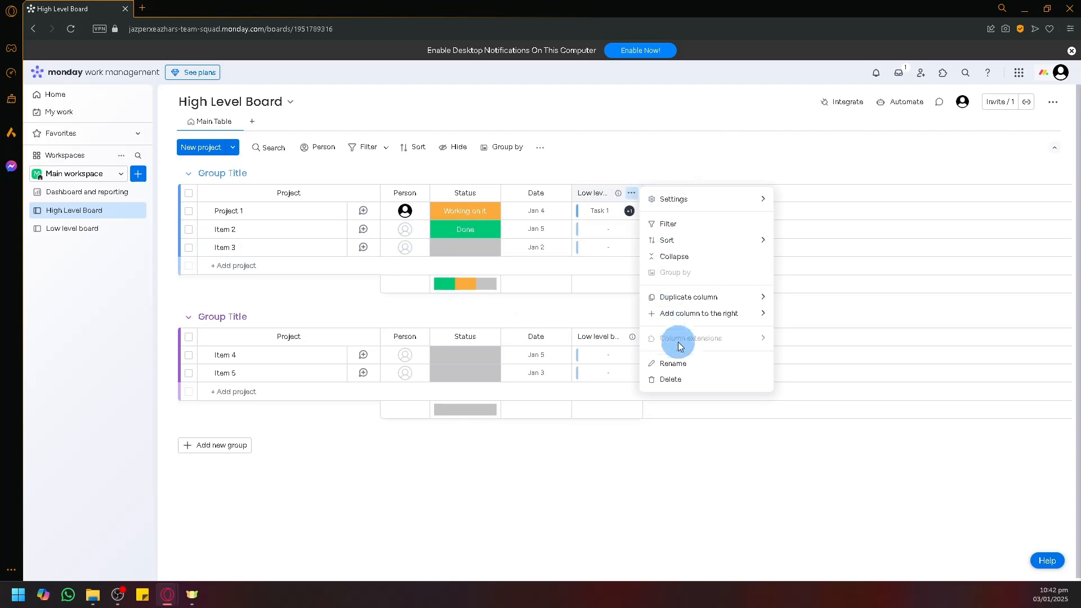
{"action": "left_click", "coordinate": [673, 379]}
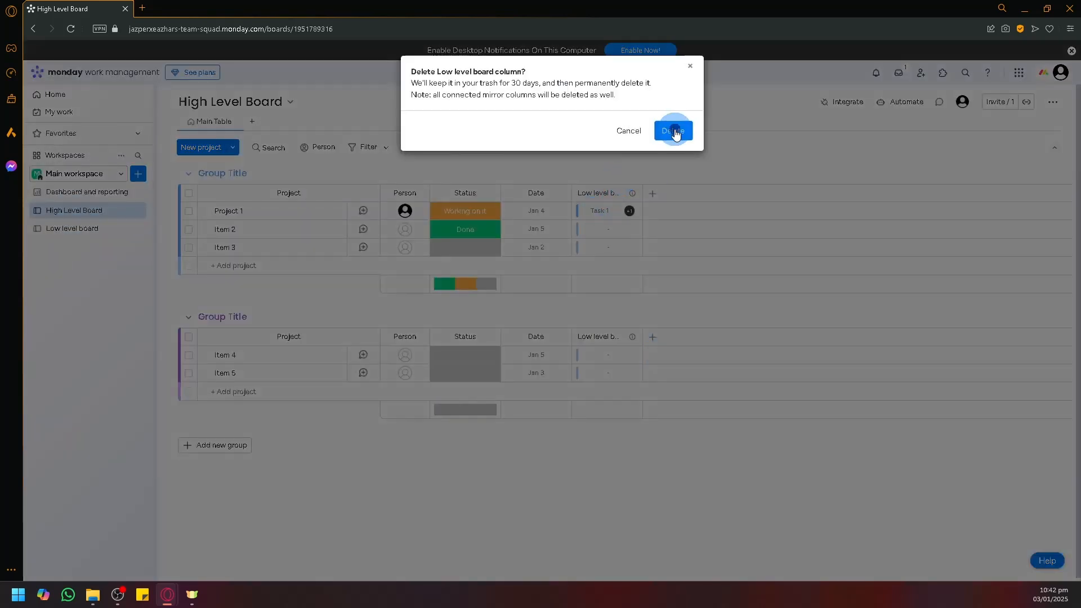
{"action": "left_click", "coordinate": [674, 132]}
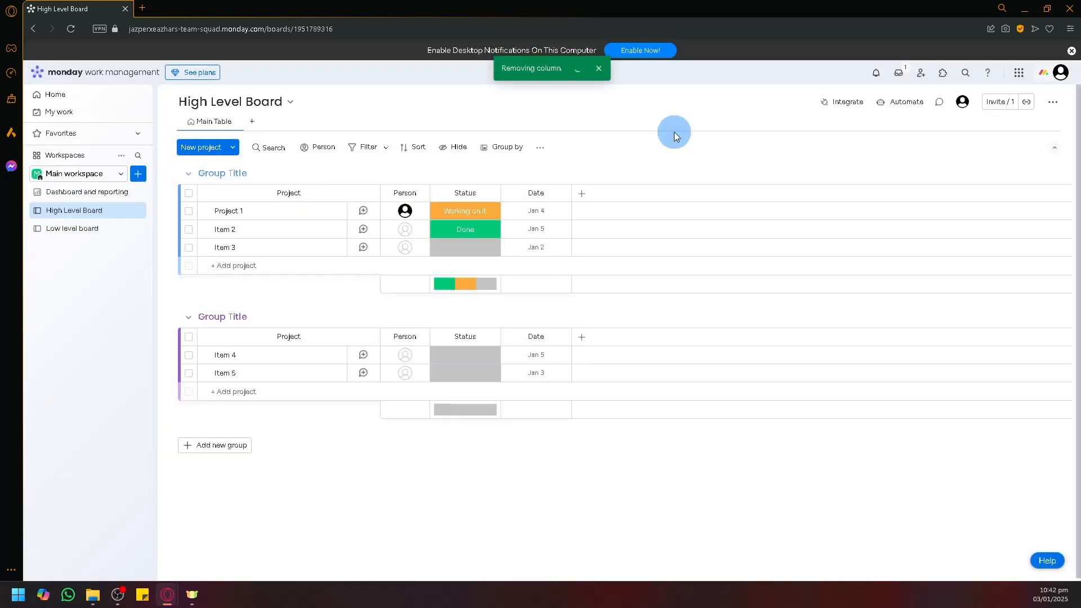
Step: Add a two-way Connect boards column to Low level board plus a Mirror column of its Status
{"action": "left_click", "coordinate": [581, 200]}
{"action": "left_click", "coordinate": [457, 331]}
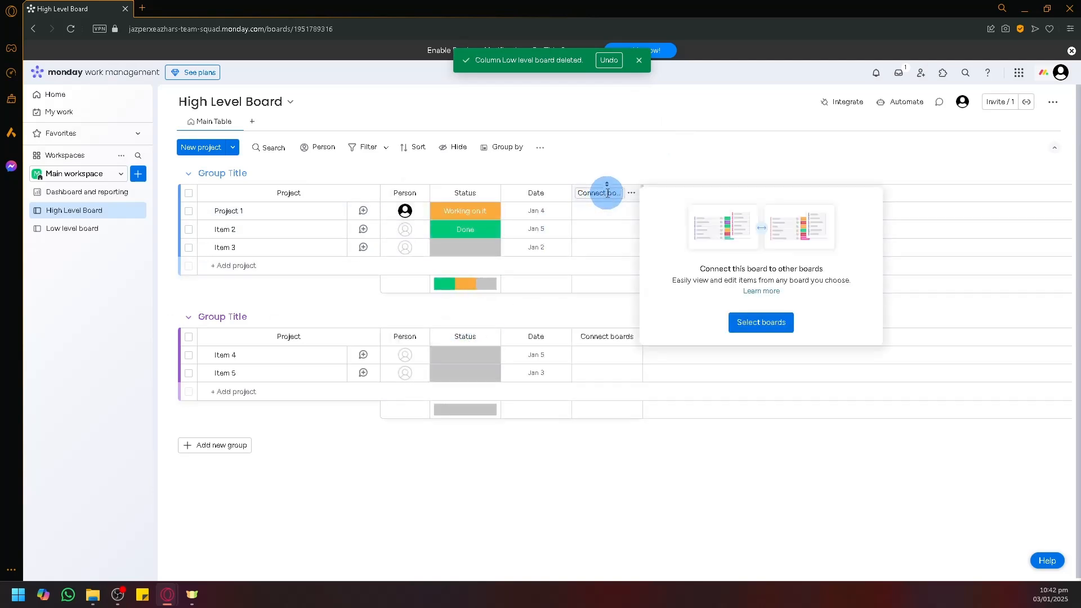
{"action": "left_click", "coordinate": [735, 319]}
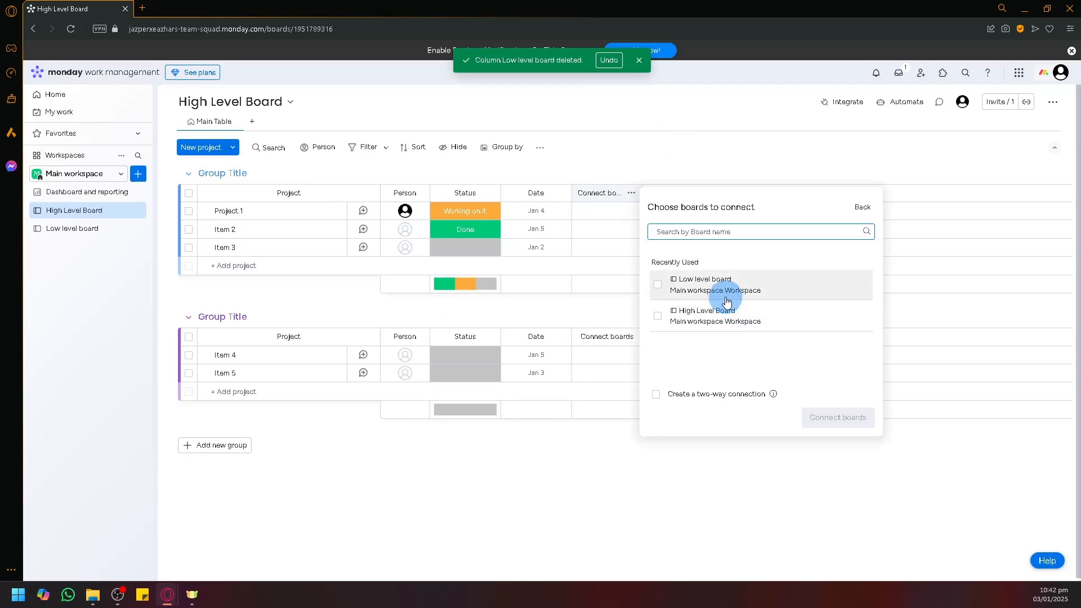
{"action": "left_click", "coordinate": [726, 301]}
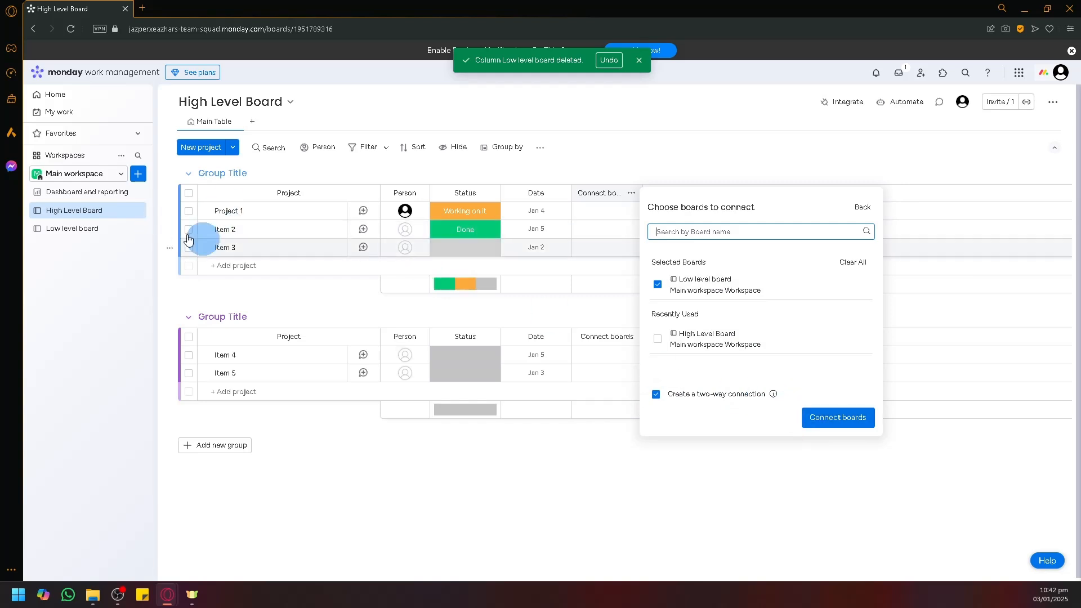
{"action": "left_click", "coordinate": [840, 420]}
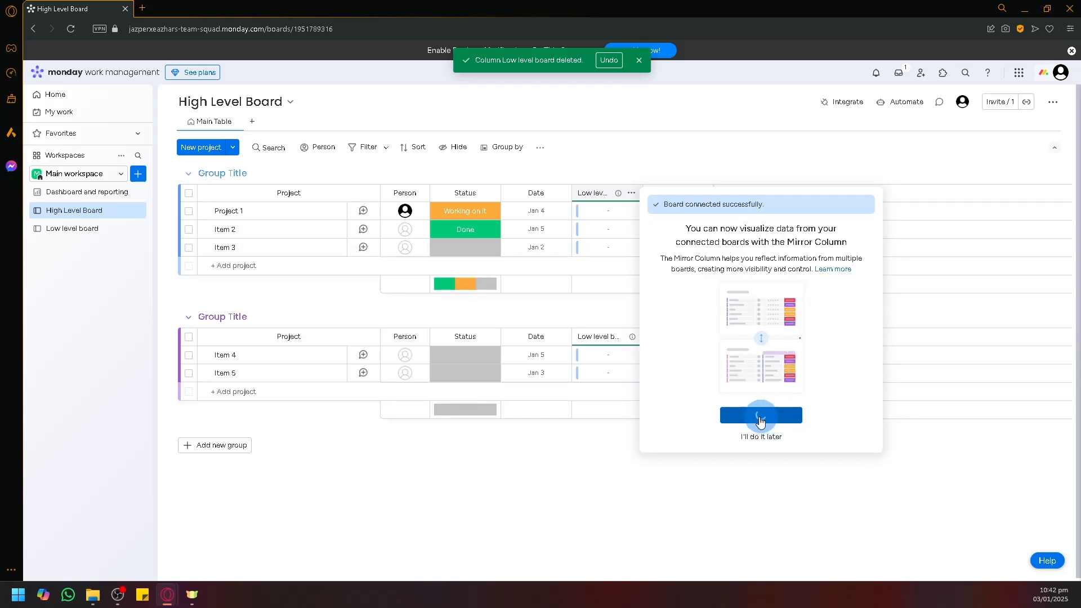
{"action": "left_click", "coordinate": [754, 416]}
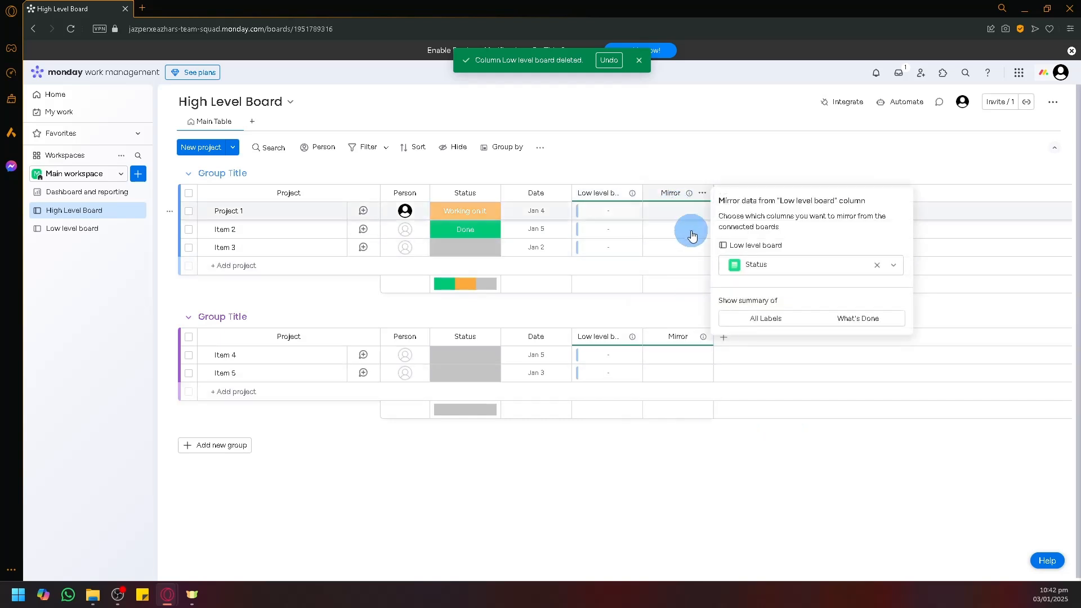
{"action": "left_click", "coordinate": [721, 171]}
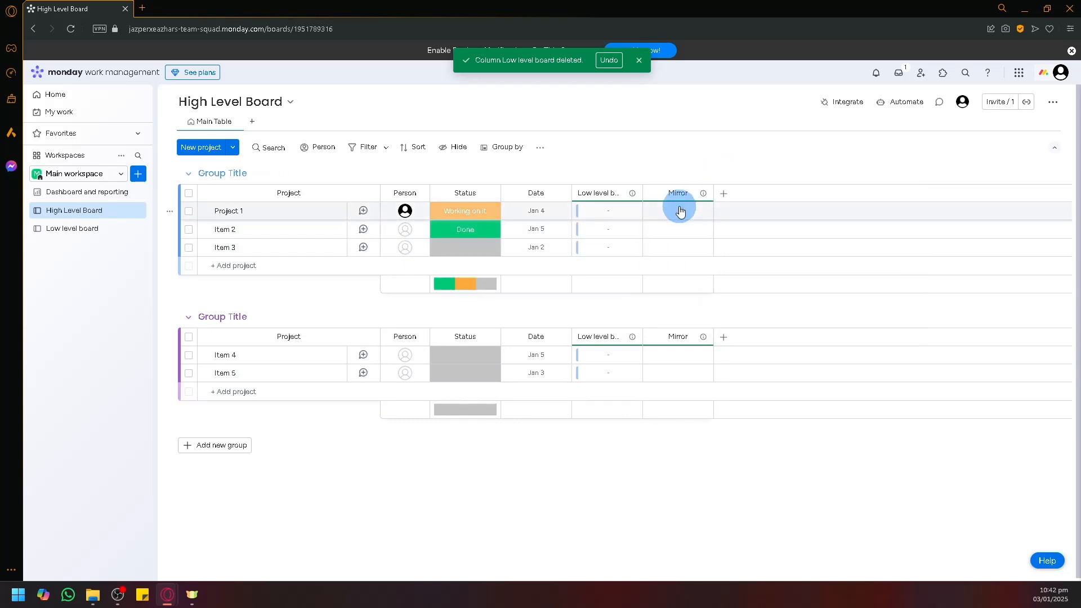
Step: Compare the link columns on both boards, inspecting Project 1's linked items
{"action": "left_click", "coordinate": [85, 231]}
{"action": "left_click", "coordinate": [73, 210]}
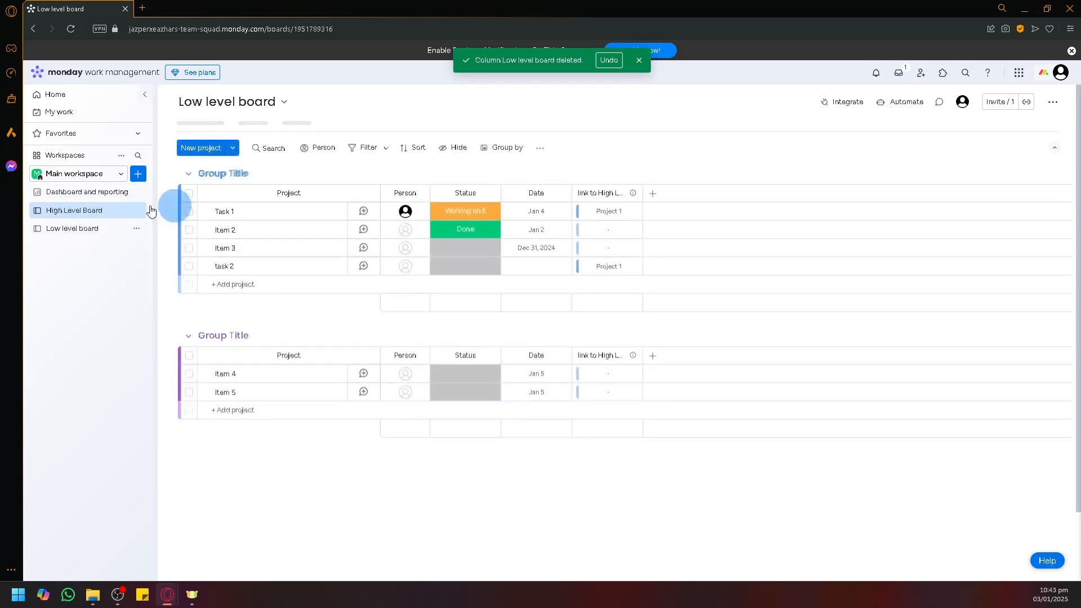
{"action": "left_click", "coordinate": [604, 214]}
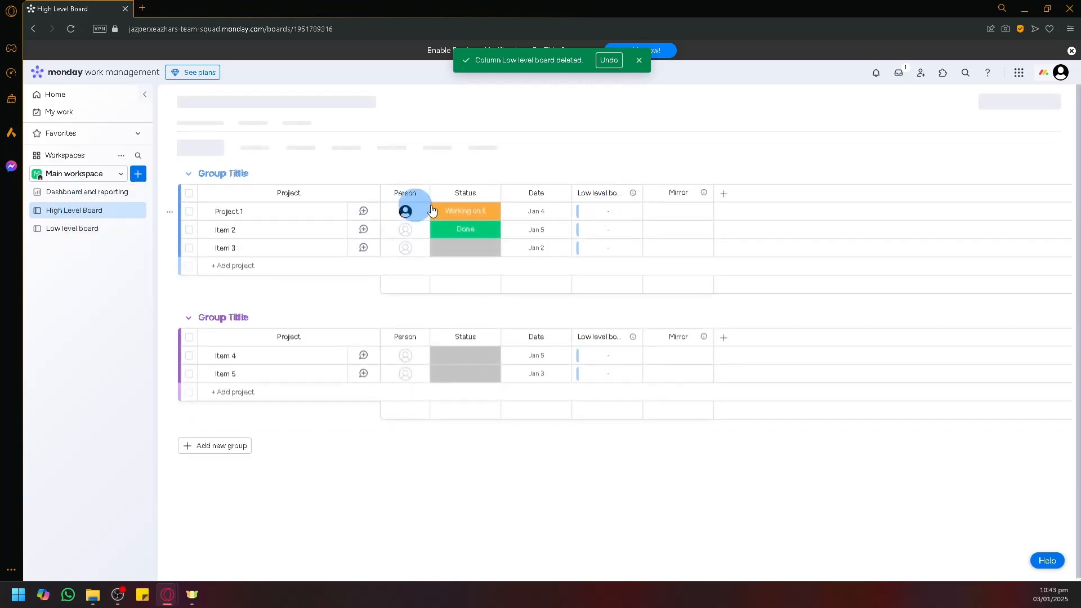
{"action": "left_click", "coordinate": [91, 233]}
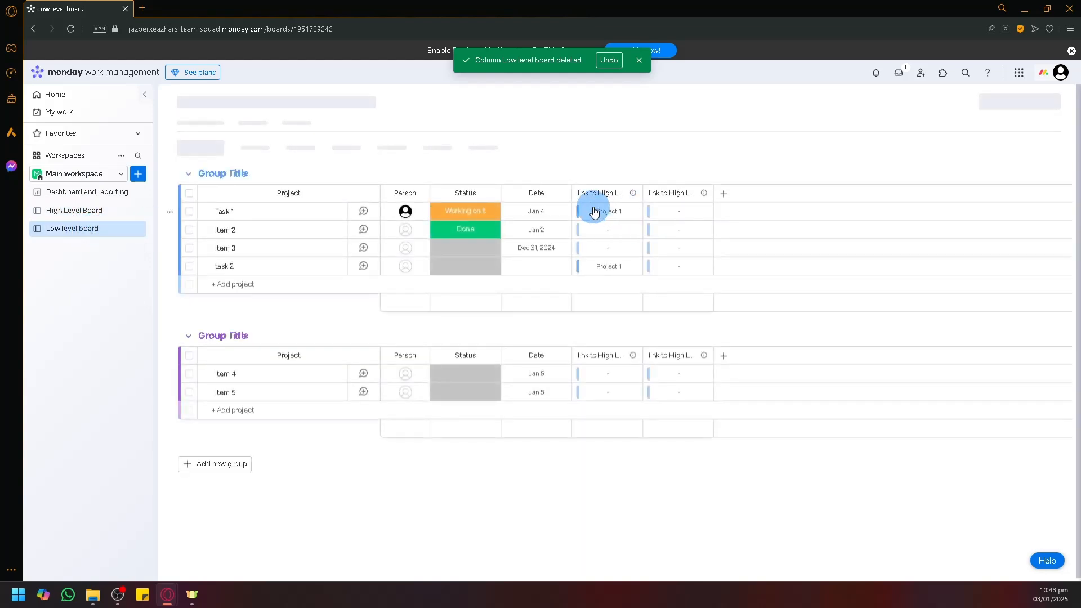
{"action": "left_click", "coordinate": [594, 211]}
{"action": "left_click", "coordinate": [686, 201]}
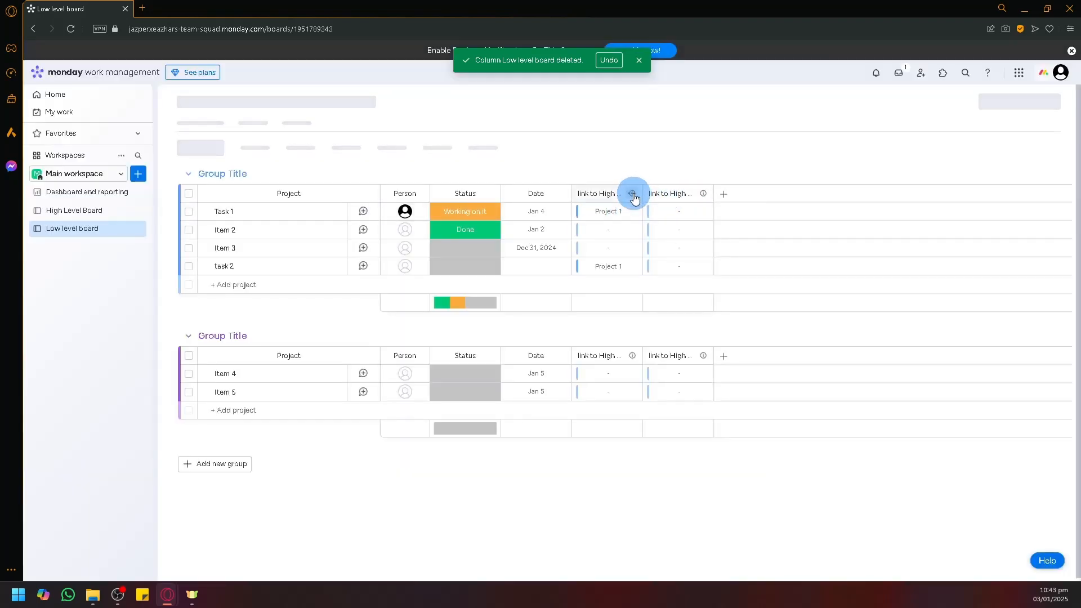
Step: Delete the duplicate High Level Board link column from the Low level board
{"action": "left_click", "coordinate": [632, 193]}
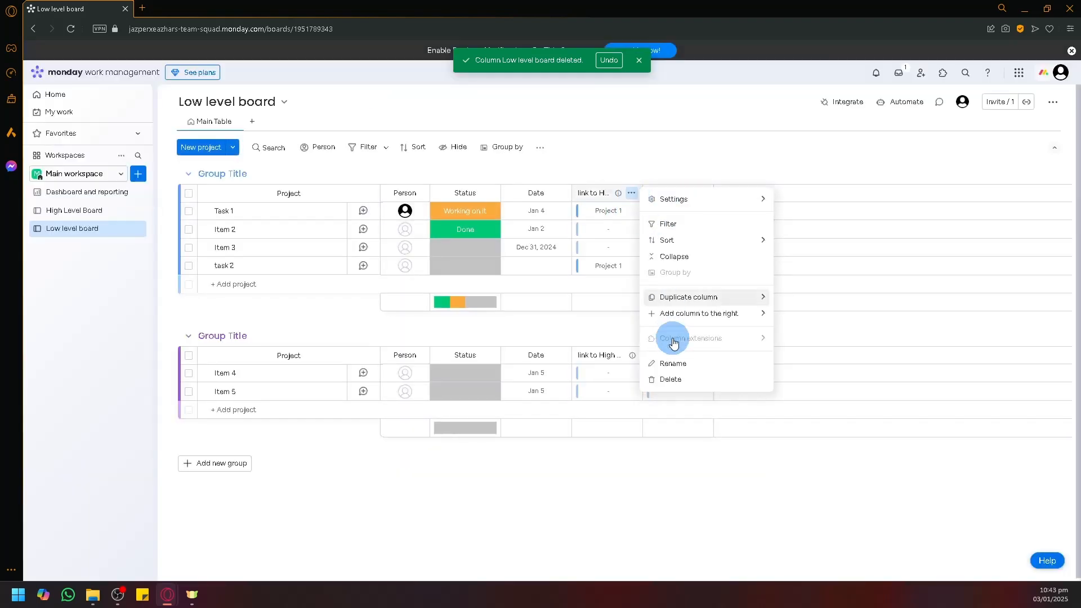
{"action": "left_click", "coordinate": [671, 379]}
{"action": "left_click", "coordinate": [671, 142]}
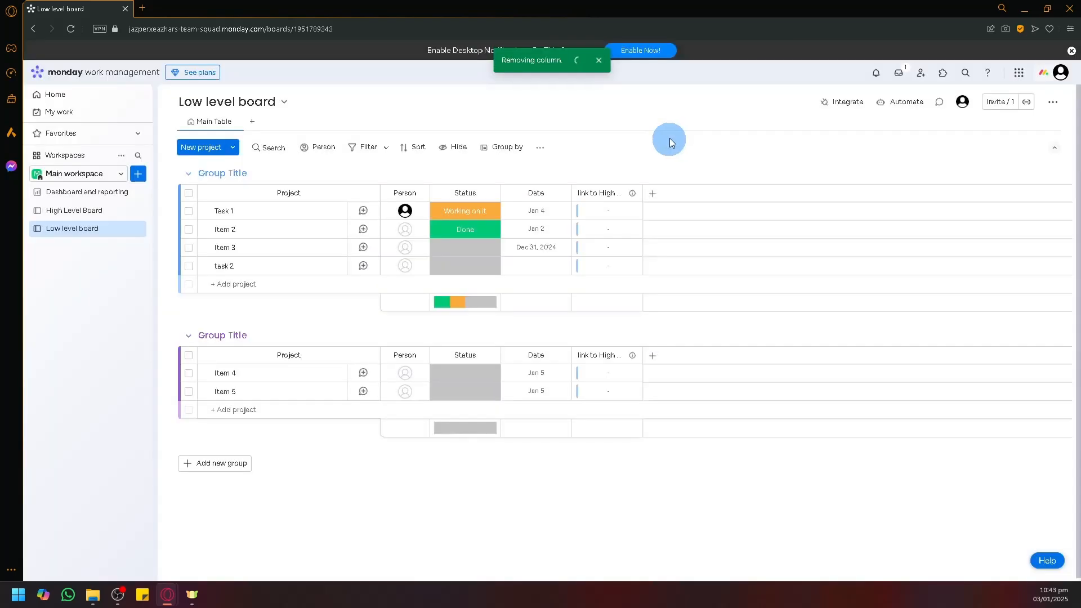
Step: Link Task 1 to Project 1, then view its 'Working on it' Mirror status on High Level Board
{"action": "left_click", "coordinate": [603, 212]}
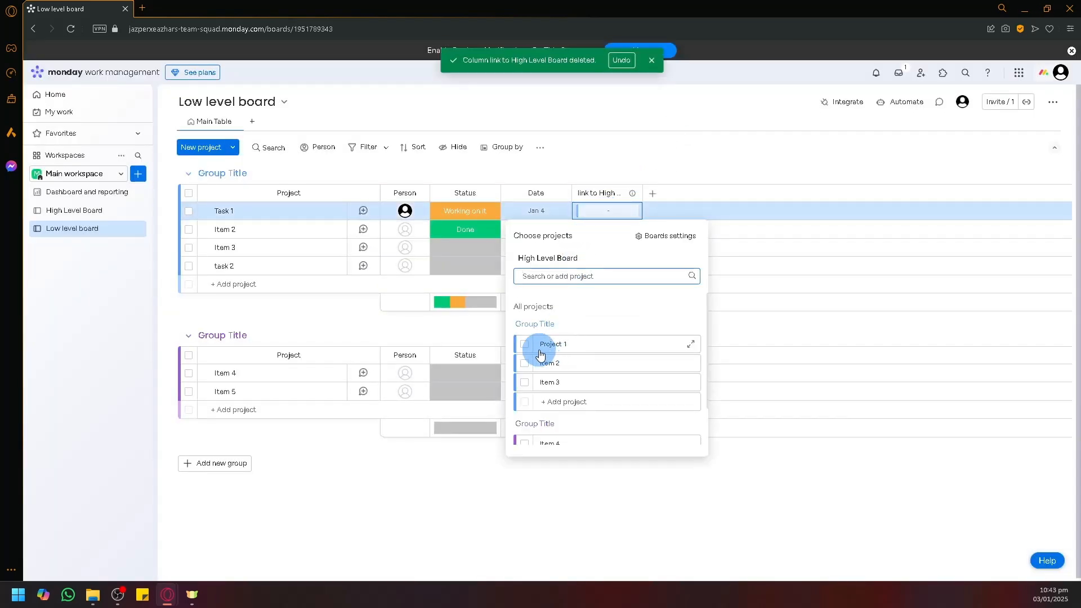
{"action": "left_click", "coordinate": [526, 349]}
{"action": "left_click", "coordinate": [656, 145]}
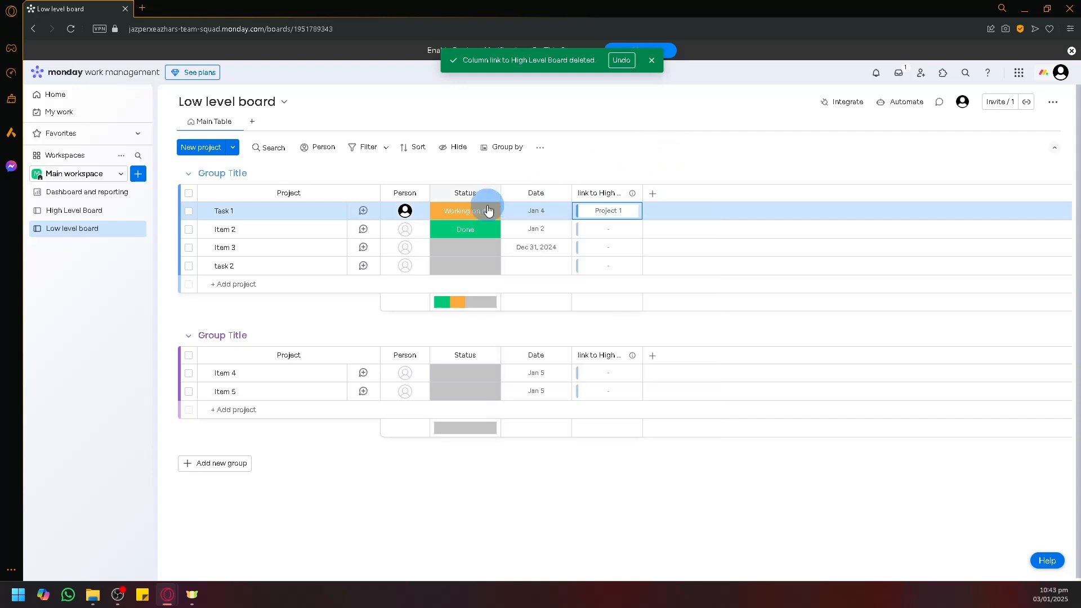
{"action": "left_click", "coordinate": [57, 218]}
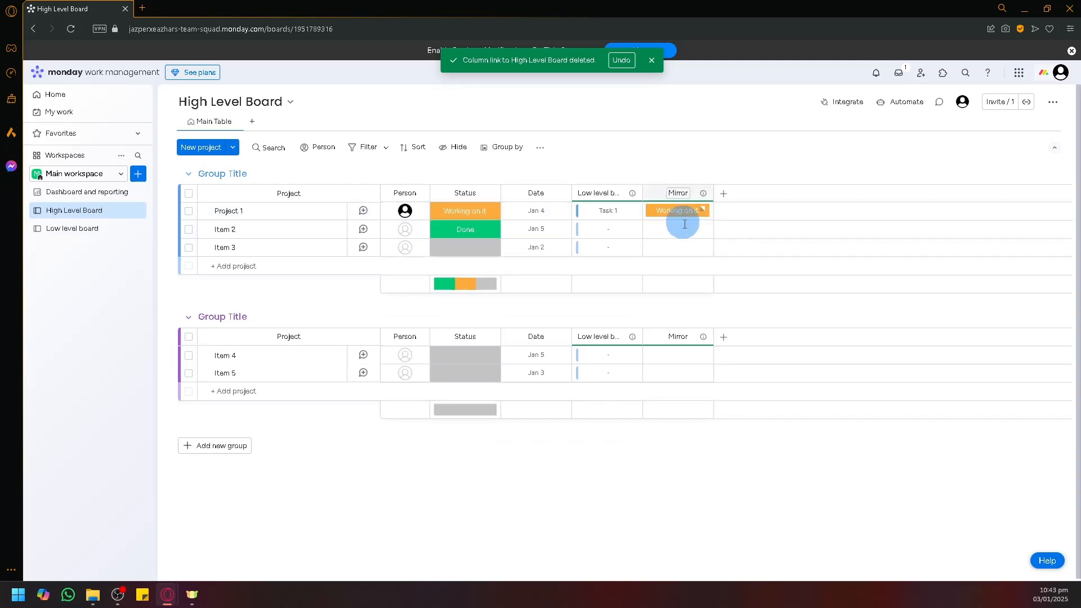
Step: On the Low level board, link task 2 to Project 1 and set its Status to Done
{"action": "left_click", "coordinate": [80, 231]}
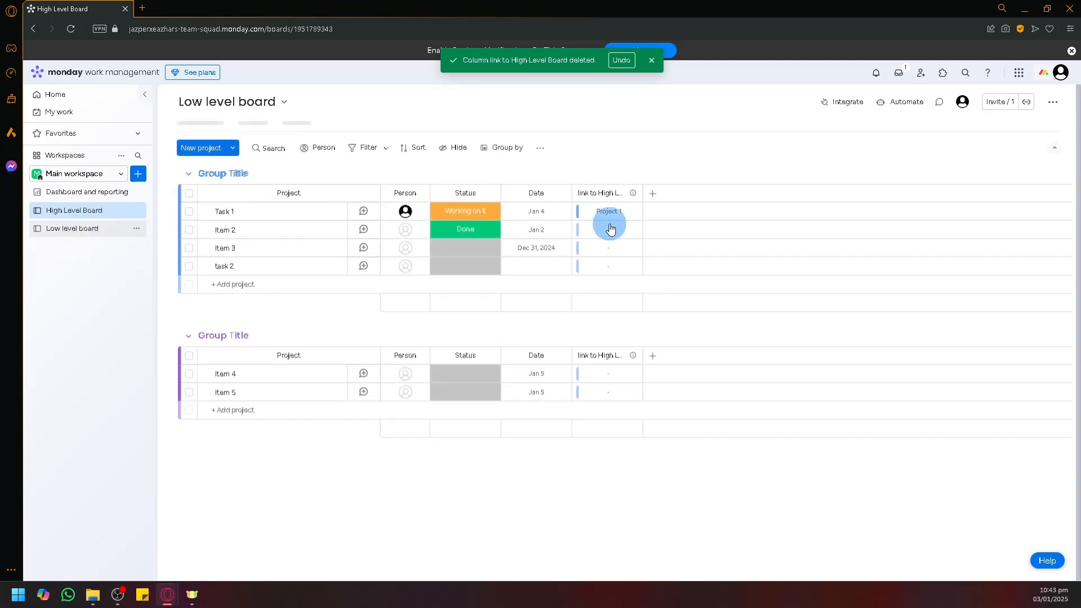
{"action": "left_click", "coordinate": [602, 270]}
{"action": "left_click", "coordinate": [526, 397]}
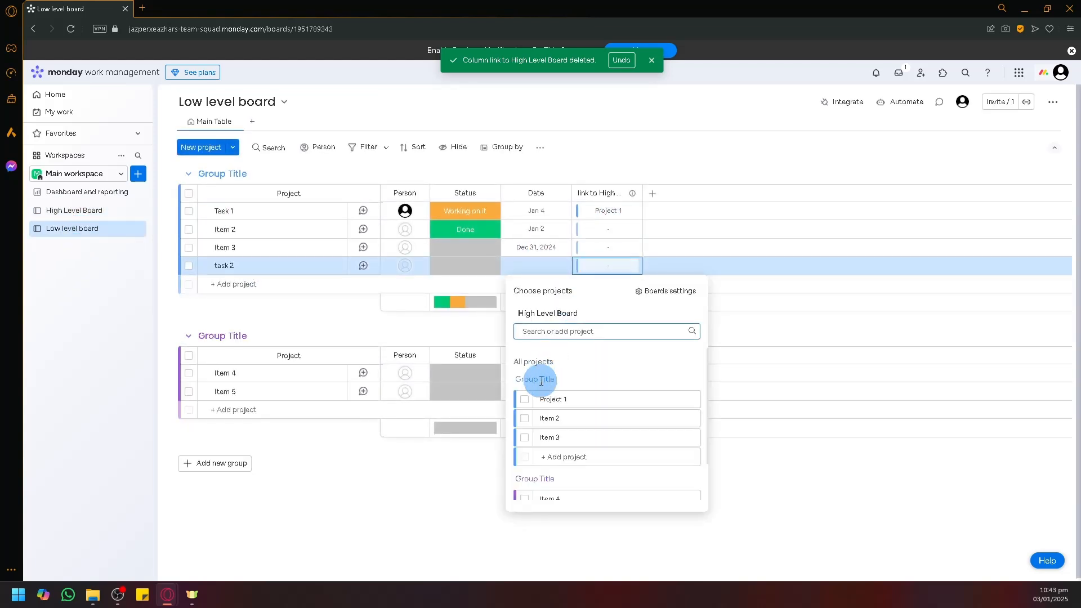
{"action": "left_click", "coordinate": [465, 266]}
{"action": "left_click", "coordinate": [472, 342]}
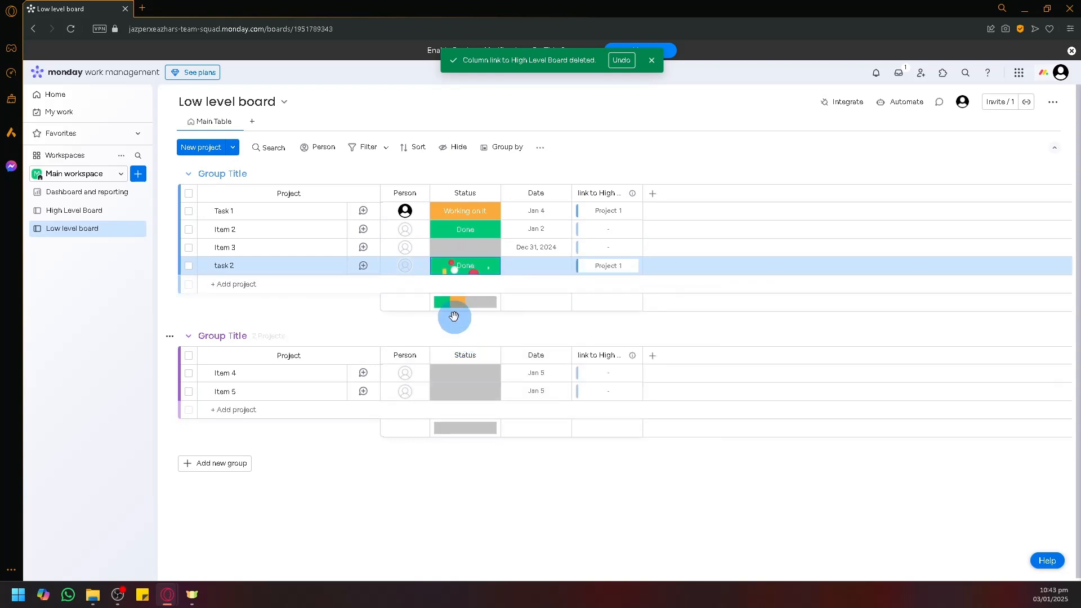
{"action": "left_click", "coordinate": [78, 211]}
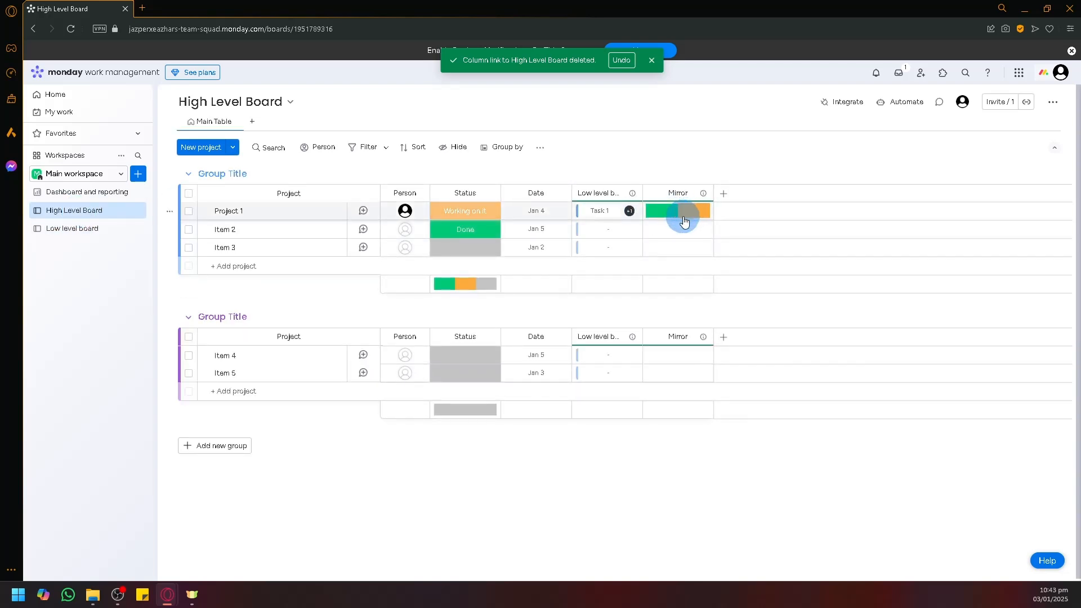
{"action": "mouse_move", "coordinate": [686, 214]}
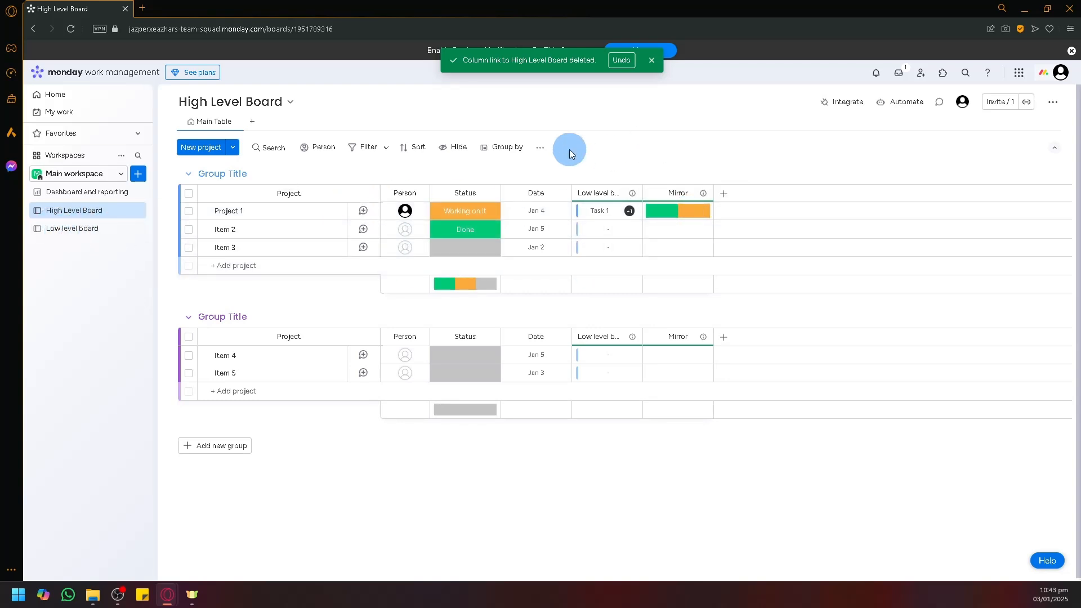
Step: Set Task 1 as the default Low level board value for new projects
{"action": "left_click", "coordinate": [539, 151]}
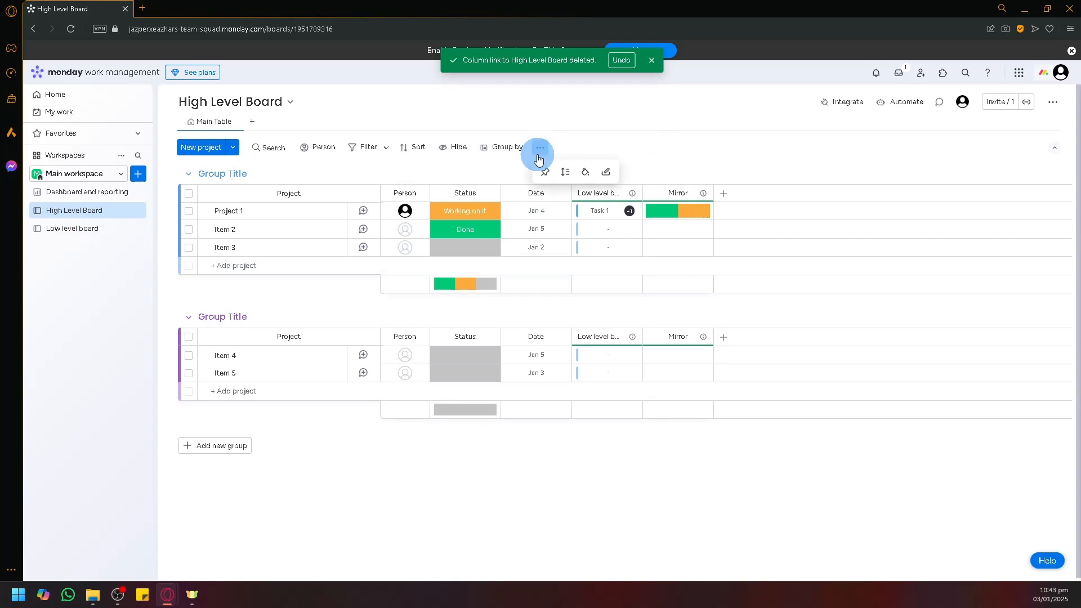
{"action": "left_click", "coordinate": [608, 174]}
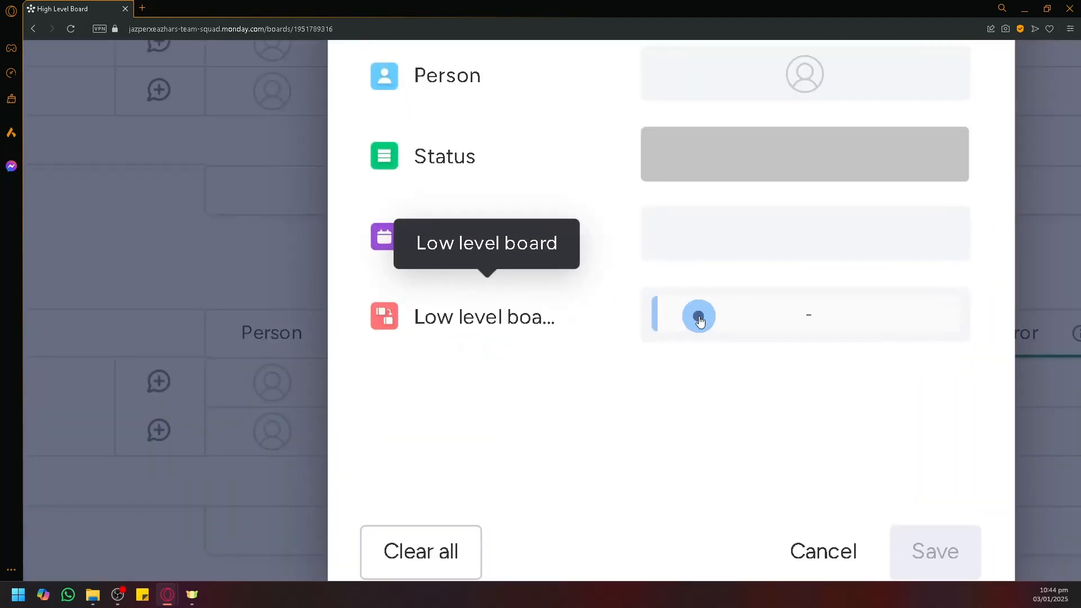
{"action": "left_click", "coordinate": [563, 331]}
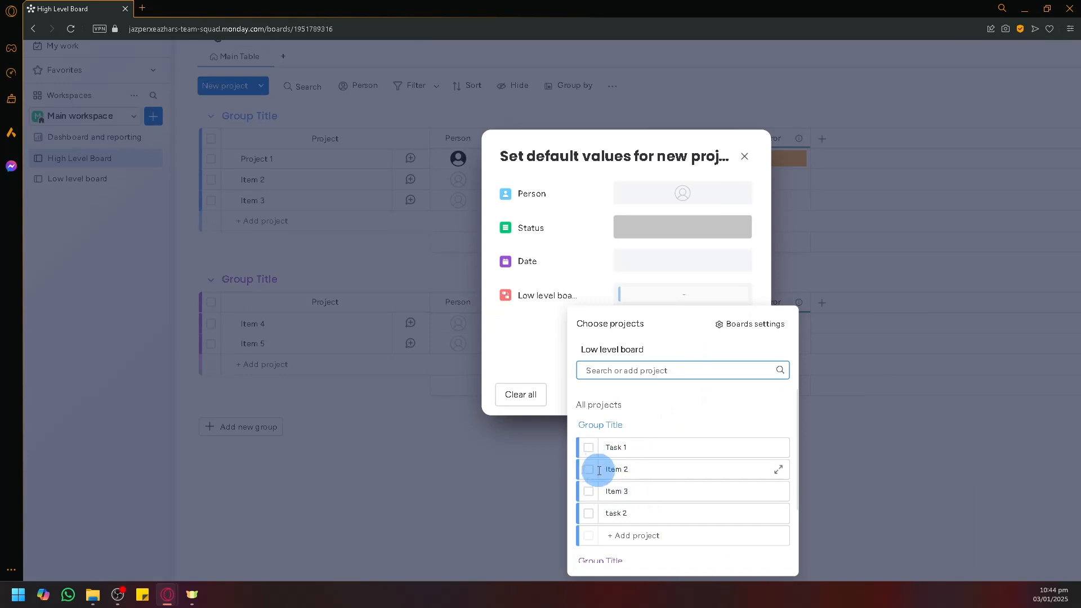
{"action": "scroll", "coordinate": [599, 470], "scroll_direction": "down", "scroll_amount": 2}
{"action": "scroll", "coordinate": [598, 507], "scroll_direction": "up", "scroll_amount": 2}
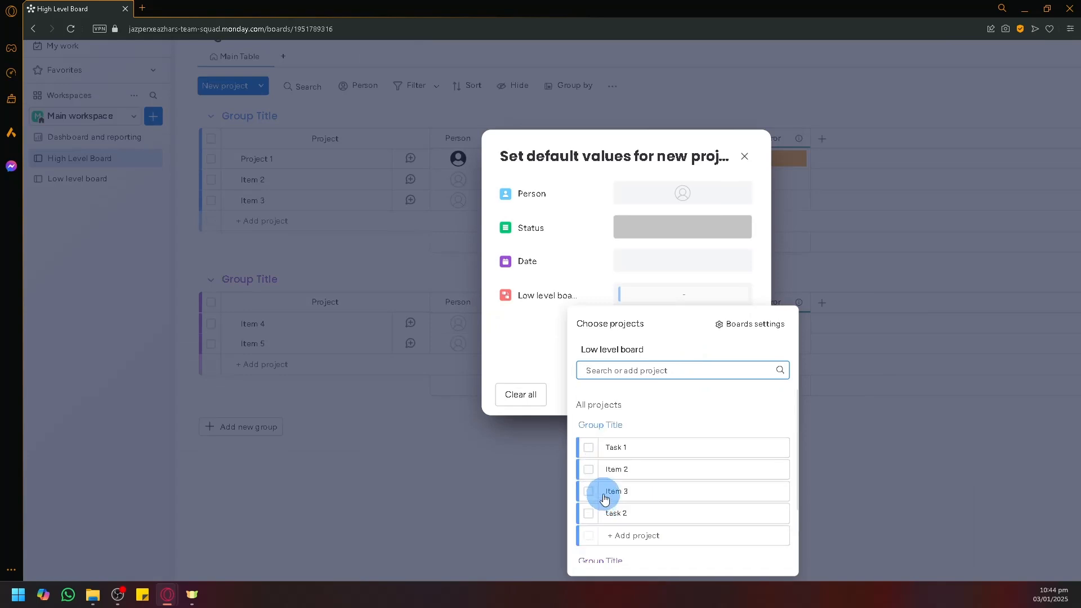
{"action": "left_click", "coordinate": [590, 448]}
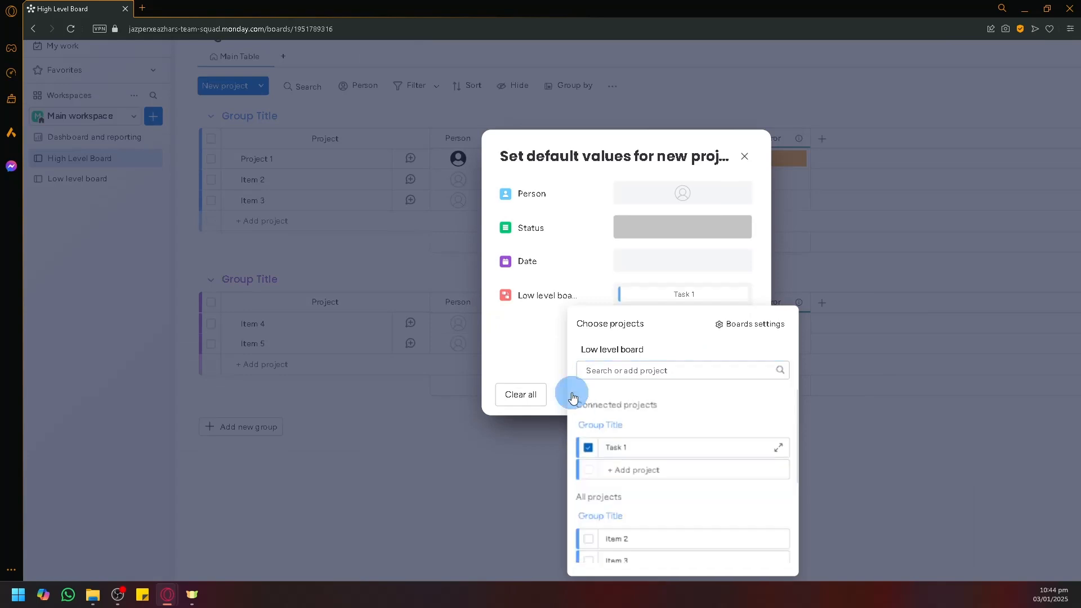
{"action": "left_click", "coordinate": [548, 339]}
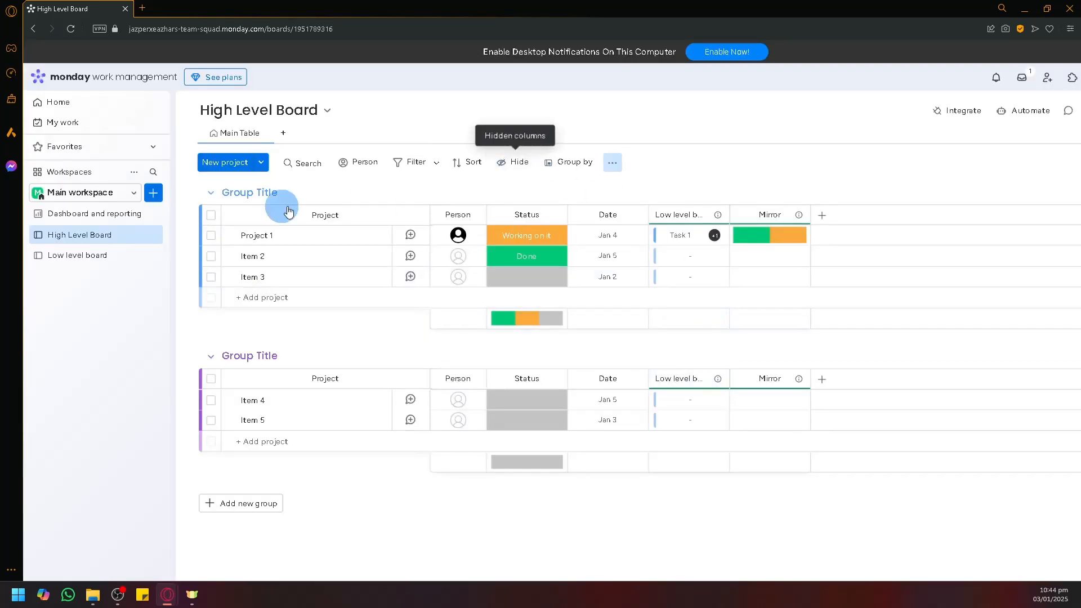
Step: Add an item named task3 to the Low level board's first group, then return to High Level Board
{"action": "left_click", "coordinate": [114, 257]}
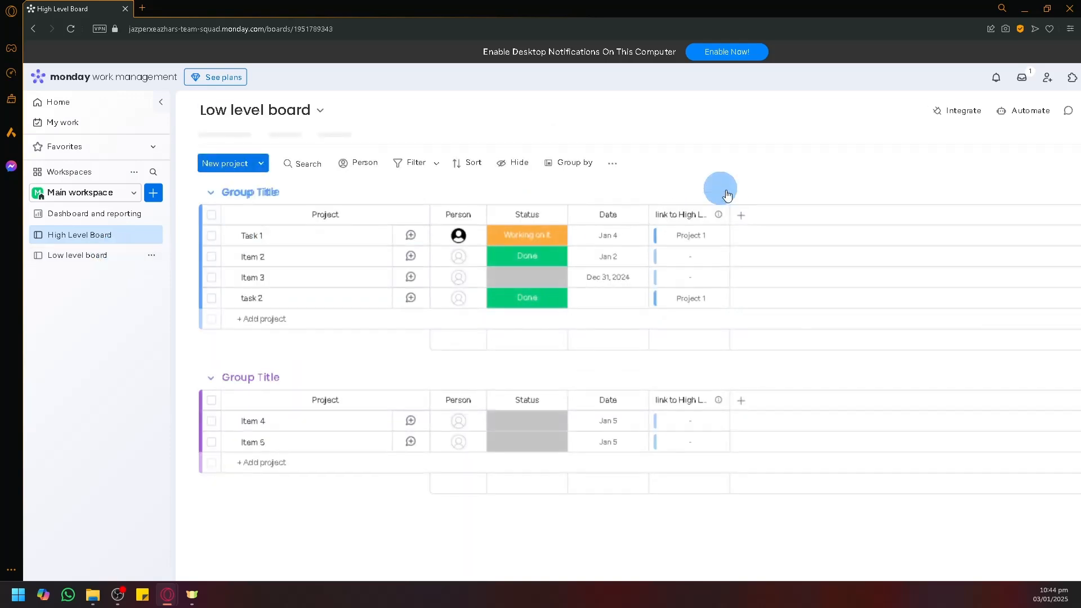
{"action": "left_click", "coordinate": [275, 319]}
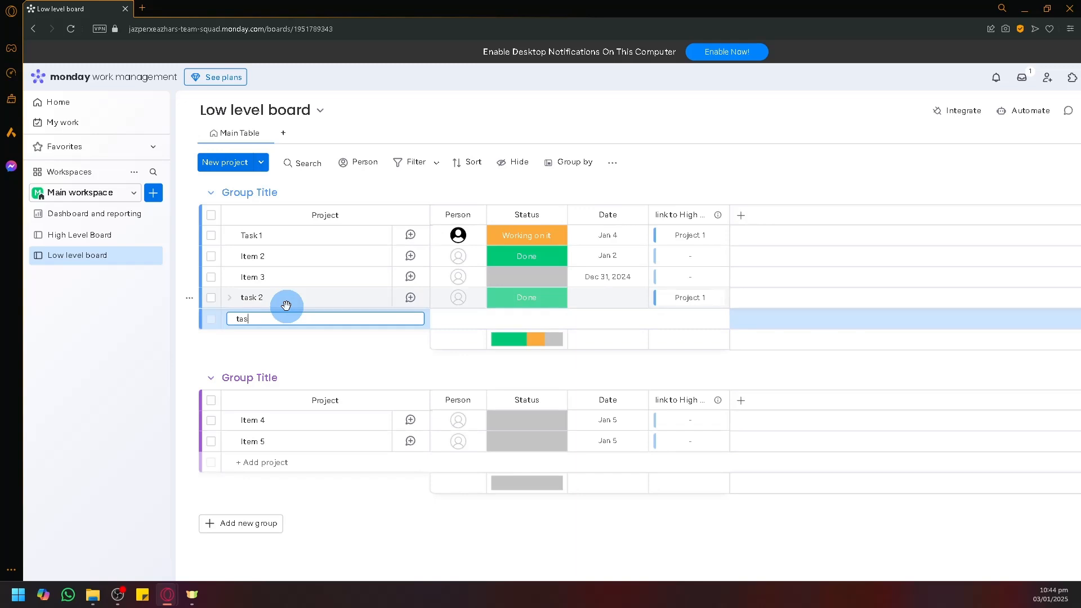
{"action": "type", "text": "task3"}
{"action": "key", "text": "Return"}
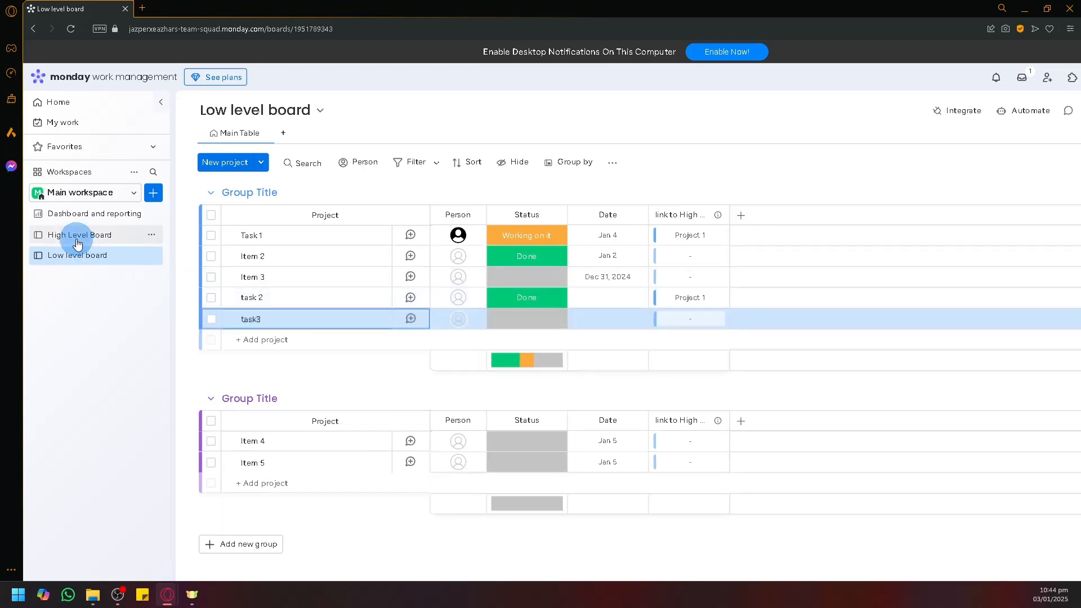
{"action": "left_click", "coordinate": [78, 243]}
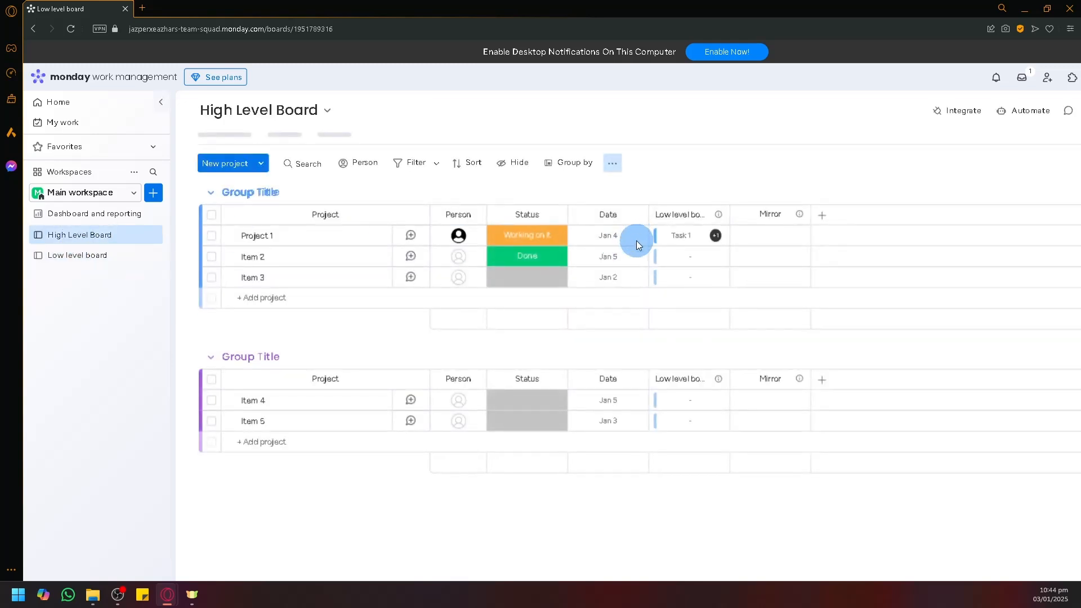
Step: Return from the Low level board to the High Level Board and open Automate
{"action": "left_click", "coordinate": [100, 255]}
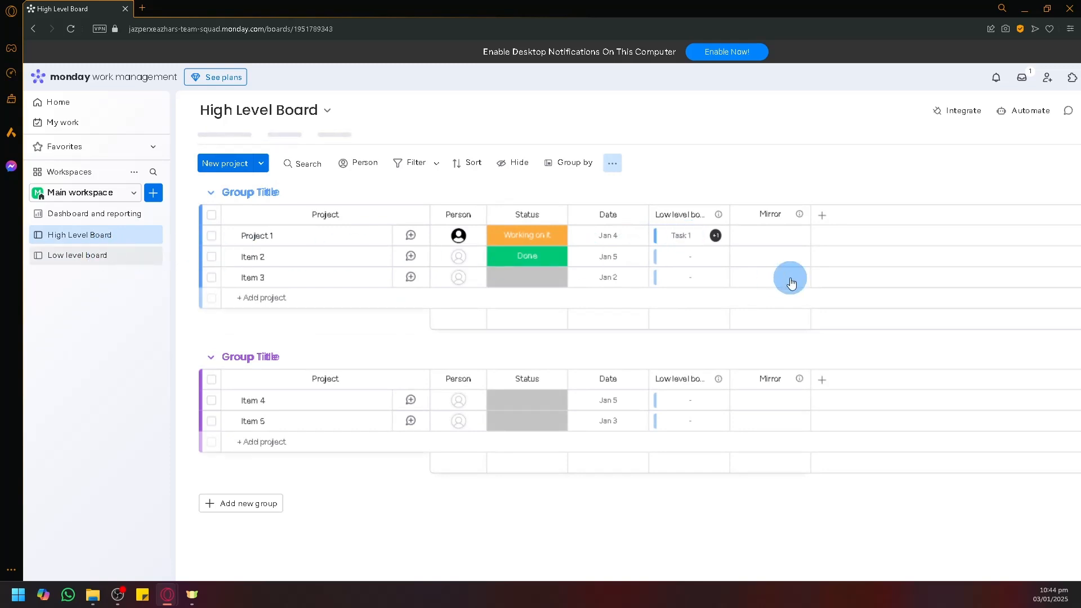
{"action": "left_click", "coordinate": [108, 242]}
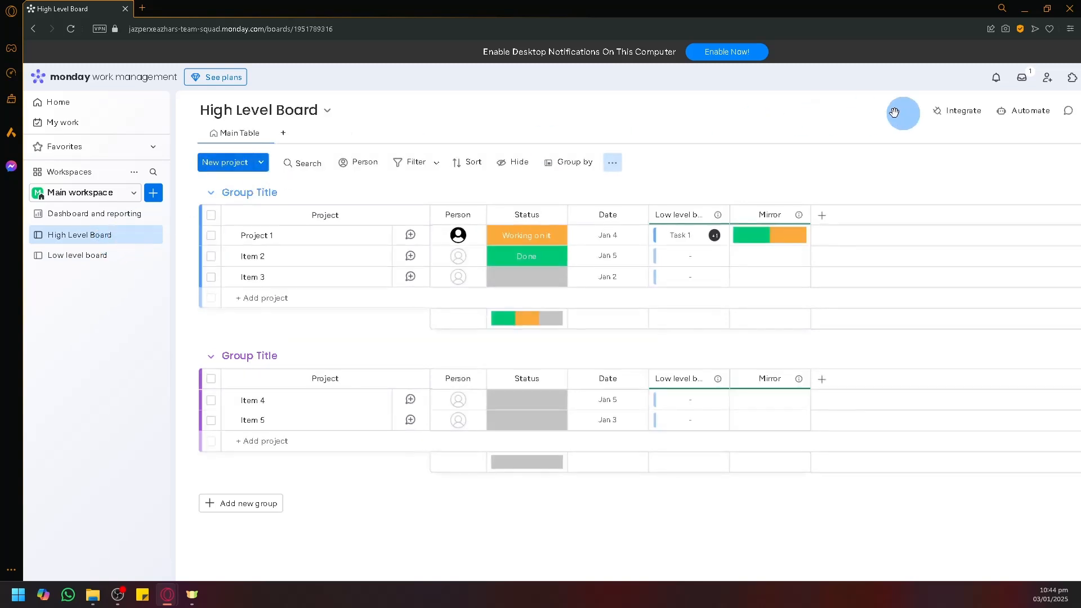
{"action": "left_click", "coordinate": [1022, 112]}
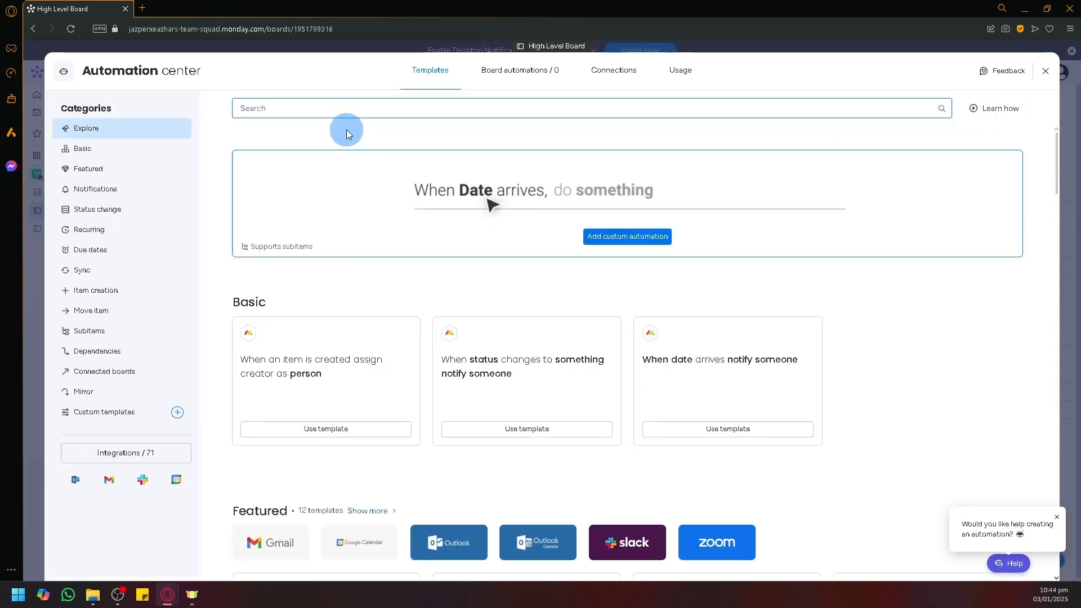
Step: Search the automation templates for 'merge' and 'combi' and browse the results
{"action": "type", "text": "mer"}
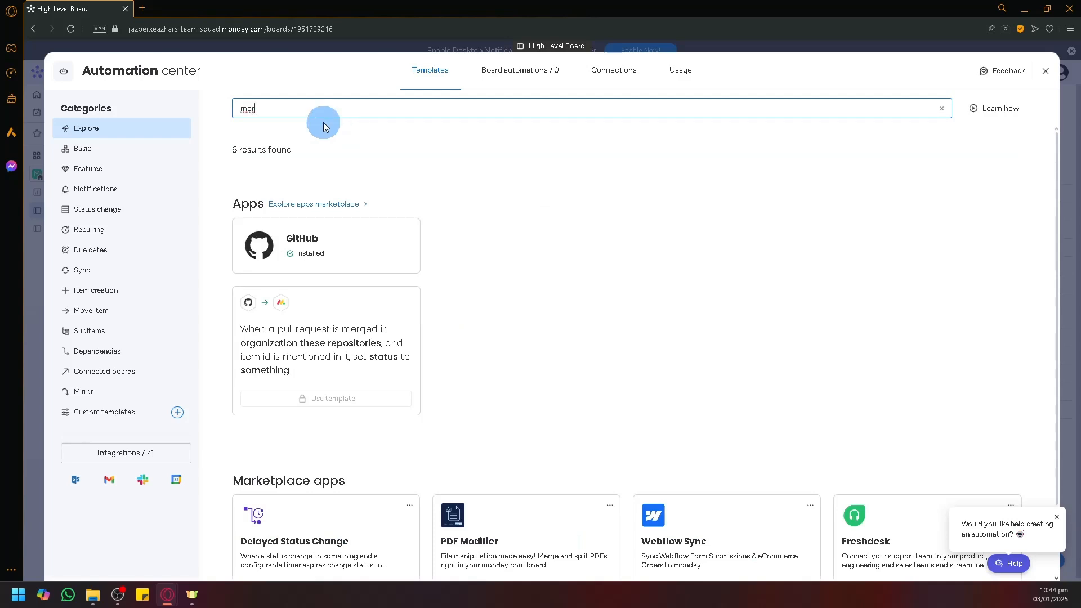
{"action": "type", "text": "ge"}
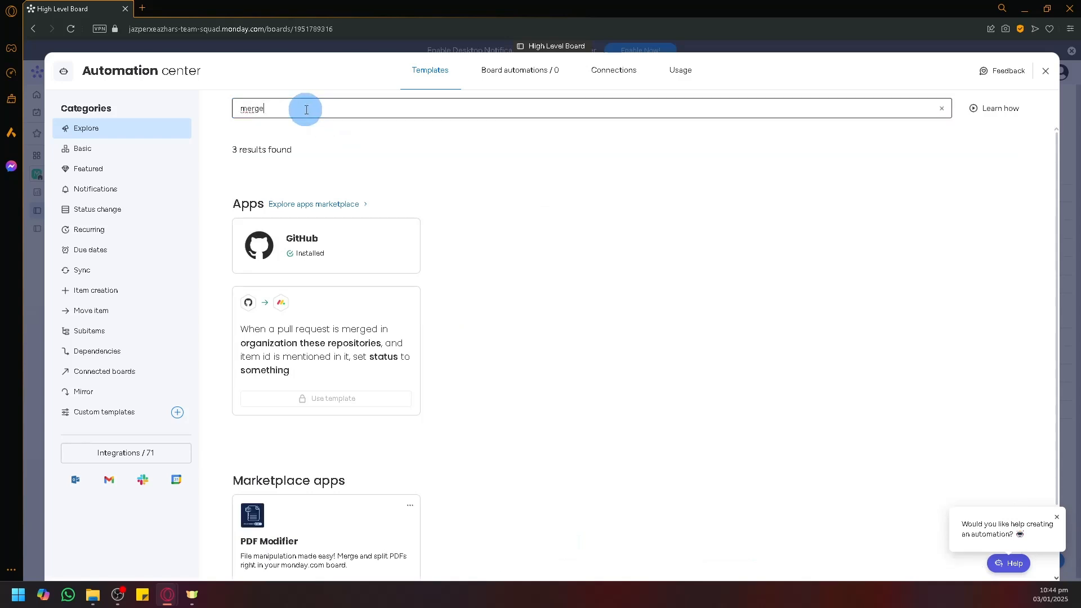
{"action": "left_click_drag", "start_coordinate": [316, 108], "coordinate": [201, 90]}
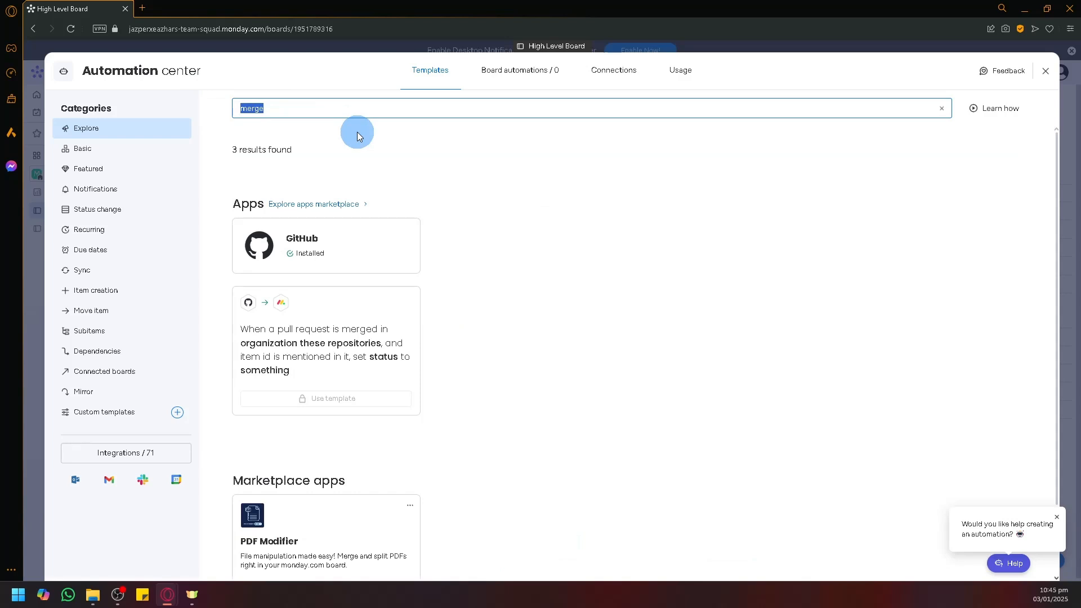
{"action": "key", "text": "BackSpace"}
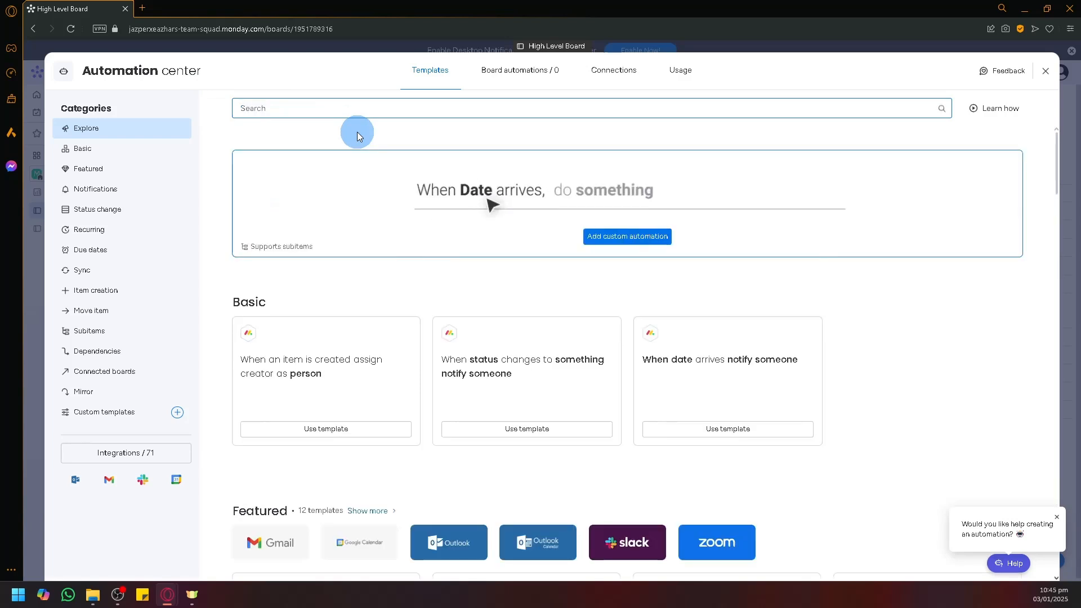
{"action": "scroll", "coordinate": [520, 425], "scroll_direction": "down", "scroll_amount": 5}
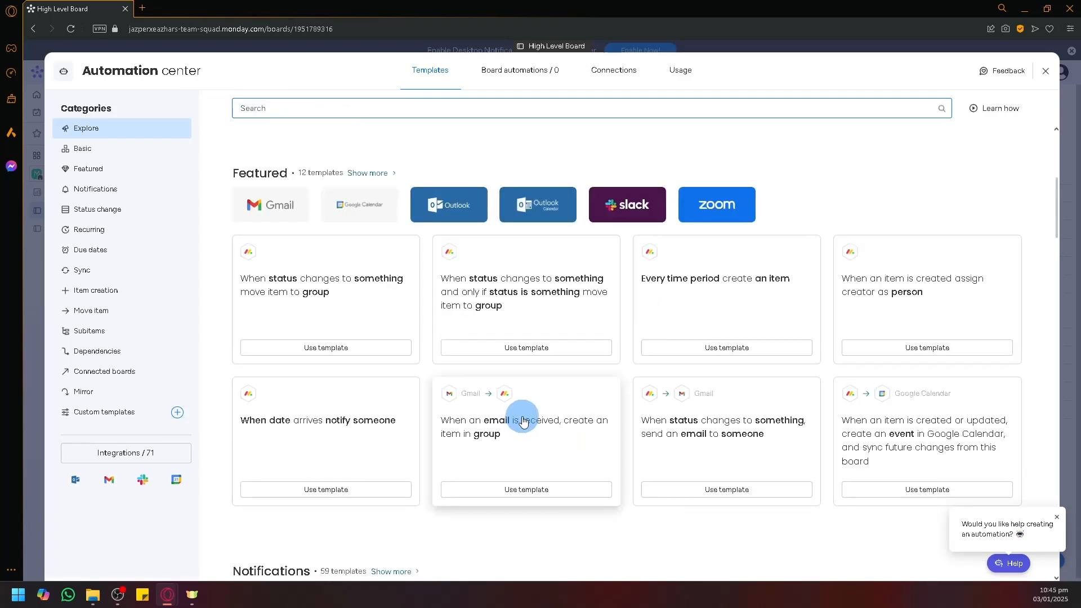
{"action": "scroll", "coordinate": [530, 411], "scroll_direction": "down", "scroll_amount": 2}
{"action": "scroll", "coordinate": [536, 404], "scroll_direction": "down", "scroll_amount": 4}
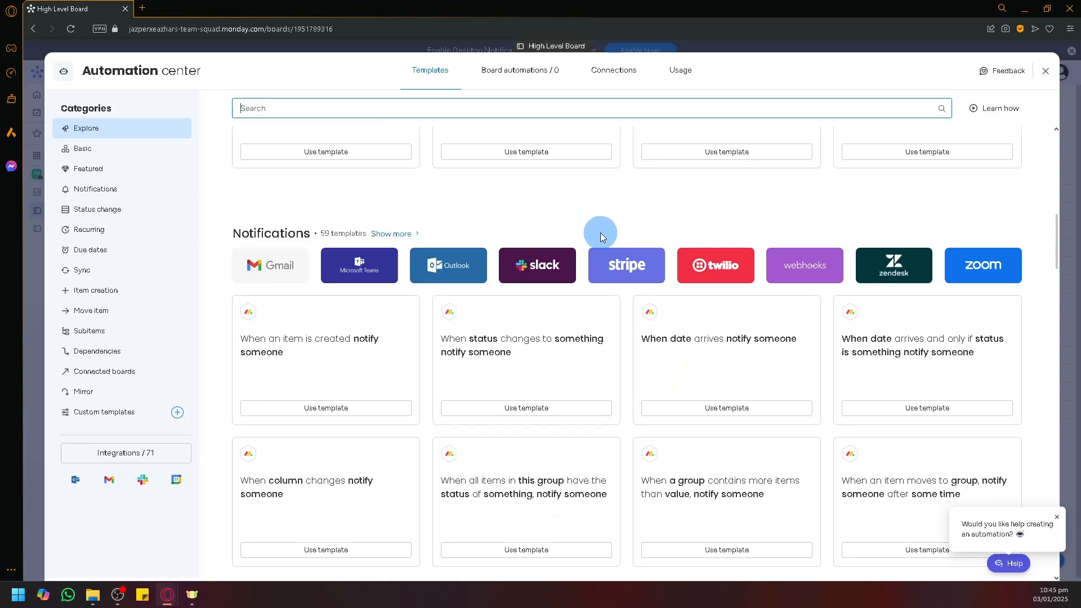
{"action": "type", "text": "combin"}
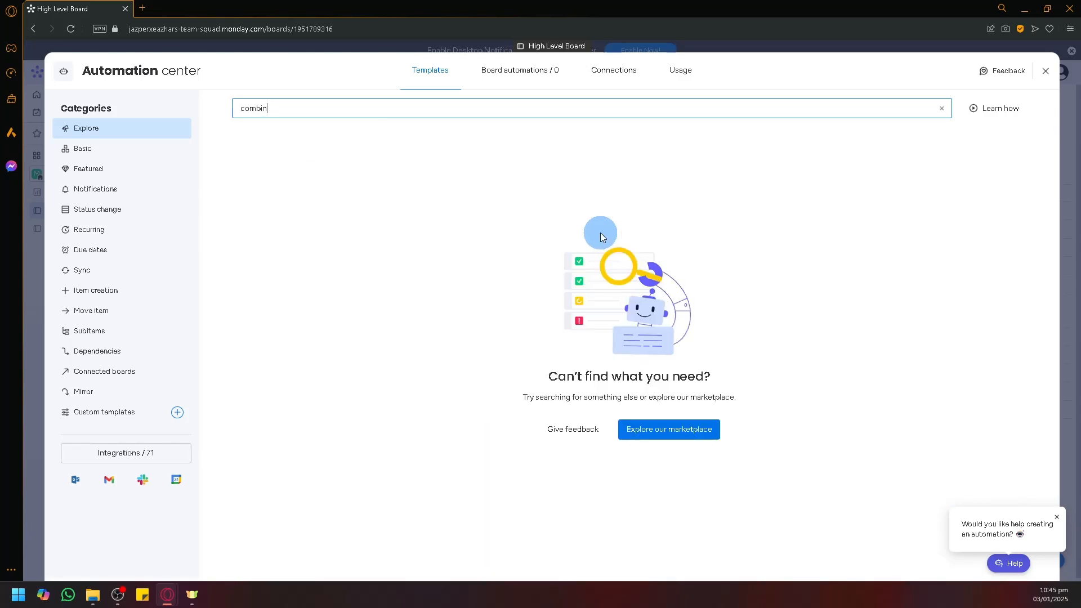
{"action": "key", "text": "BackSpace"}
{"action": "key", "text": "BackSpace"}
{"action": "key", "text": "BackSpace"}
{"action": "key", "text": "BackSpace"}
{"action": "key", "text": "BackSpace"}
{"action": "key", "text": "BackSpace"}
{"action": "scroll", "coordinate": [309, 246], "scroll_direction": "down", "scroll_amount": 2}
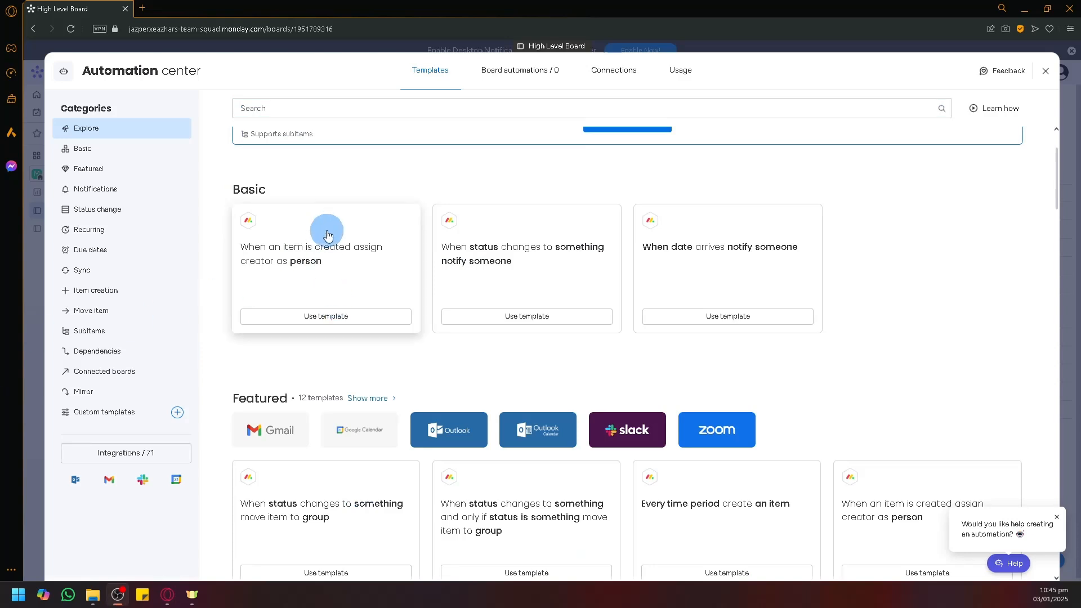
Step: Search 'match' and use the 'When column changes, connect the item…' template
{"action": "left_click", "coordinate": [328, 116]}
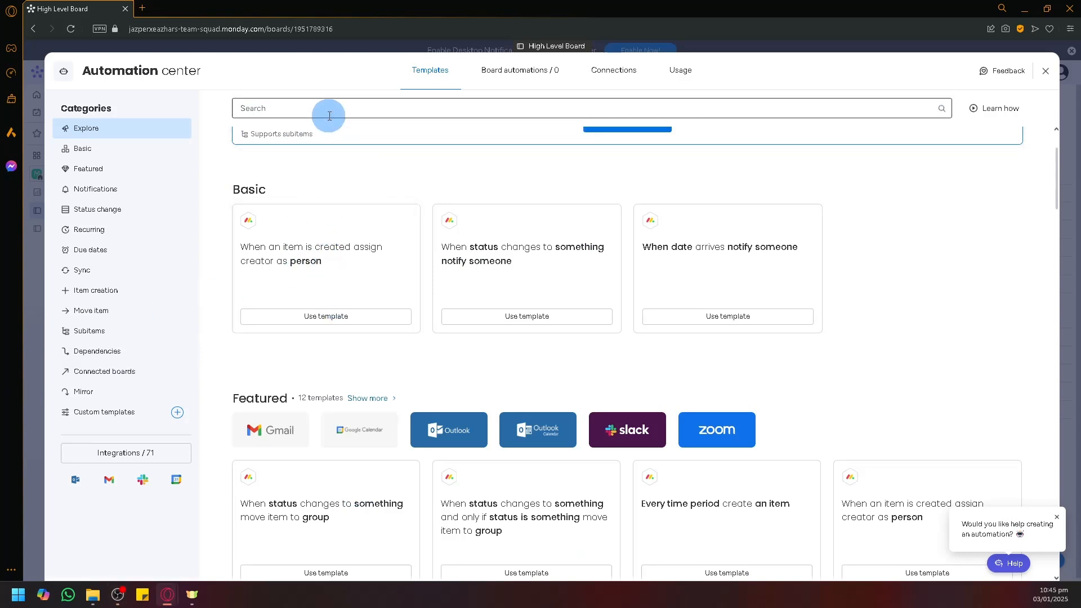
{"action": "type", "text": "match"}
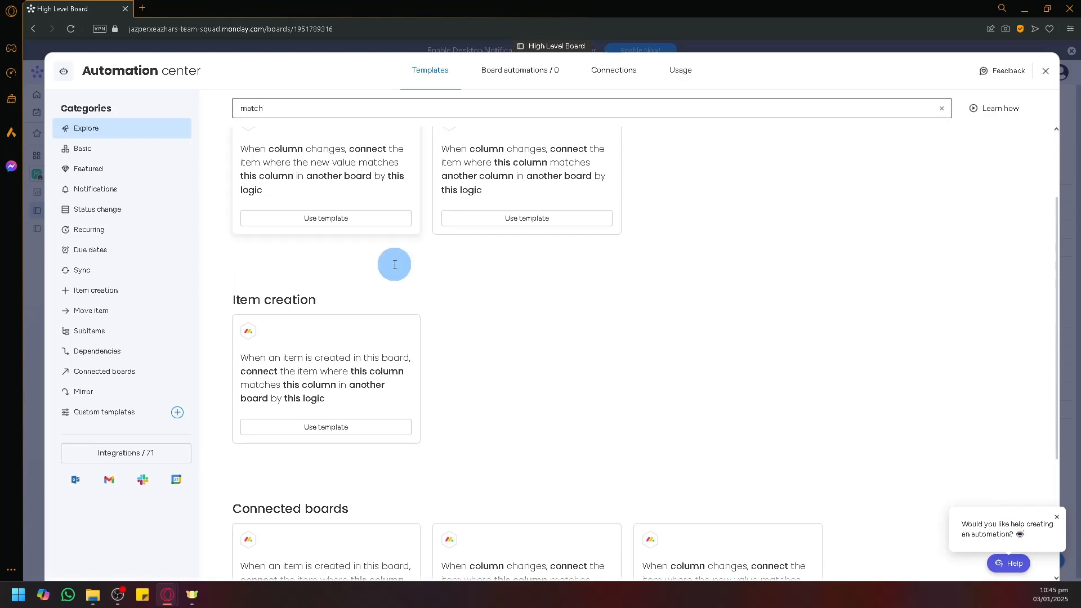
{"action": "left_click", "coordinate": [372, 268]}
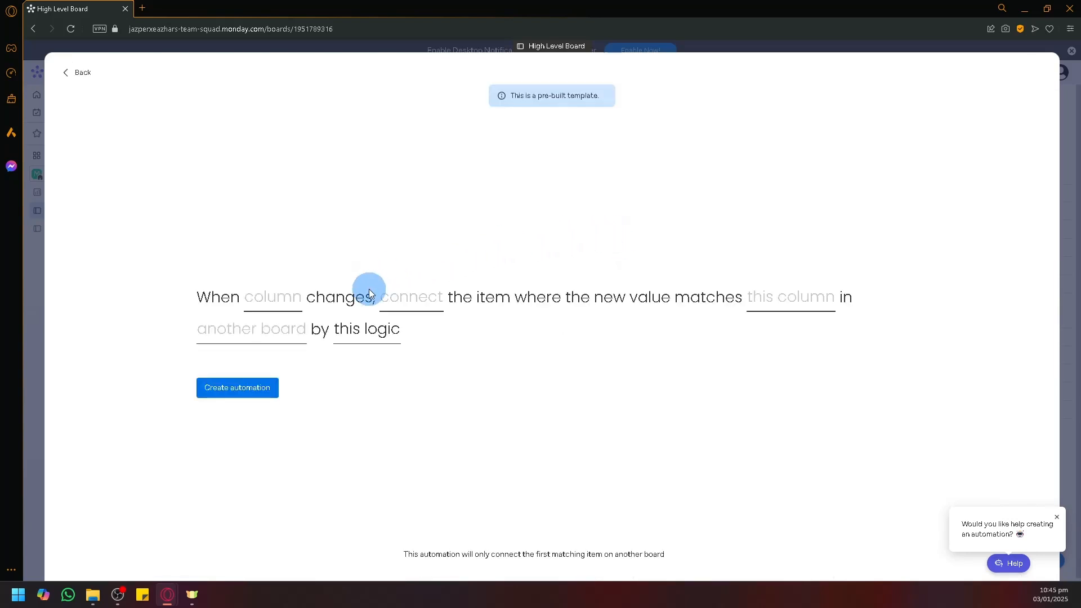
Step: Set the automation trigger column to Status and the target board to Low level board
{"action": "left_click", "coordinate": [283, 305]}
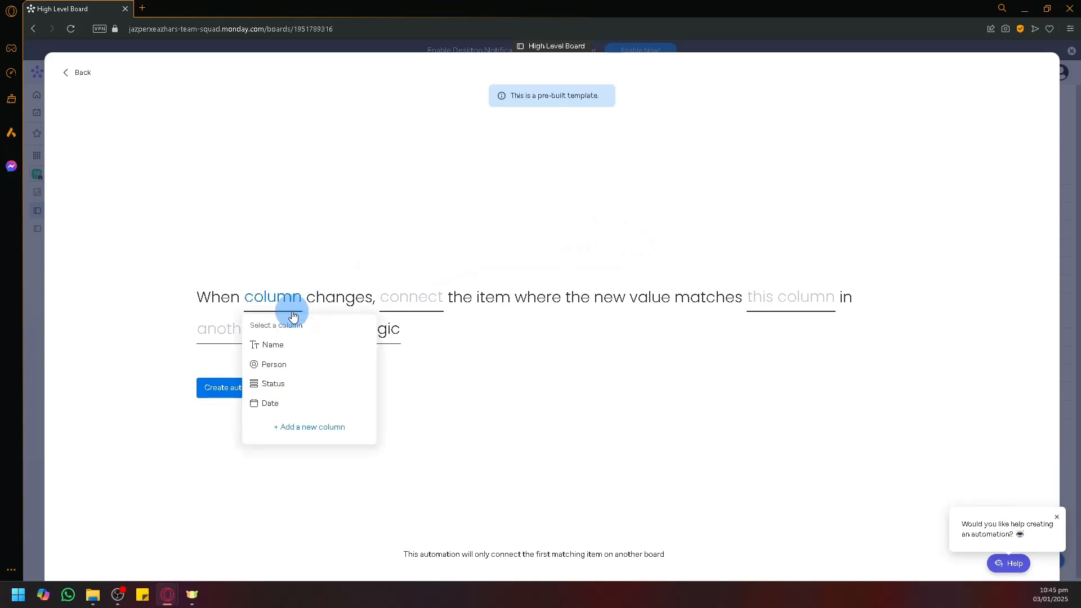
{"action": "left_click", "coordinate": [288, 350]}
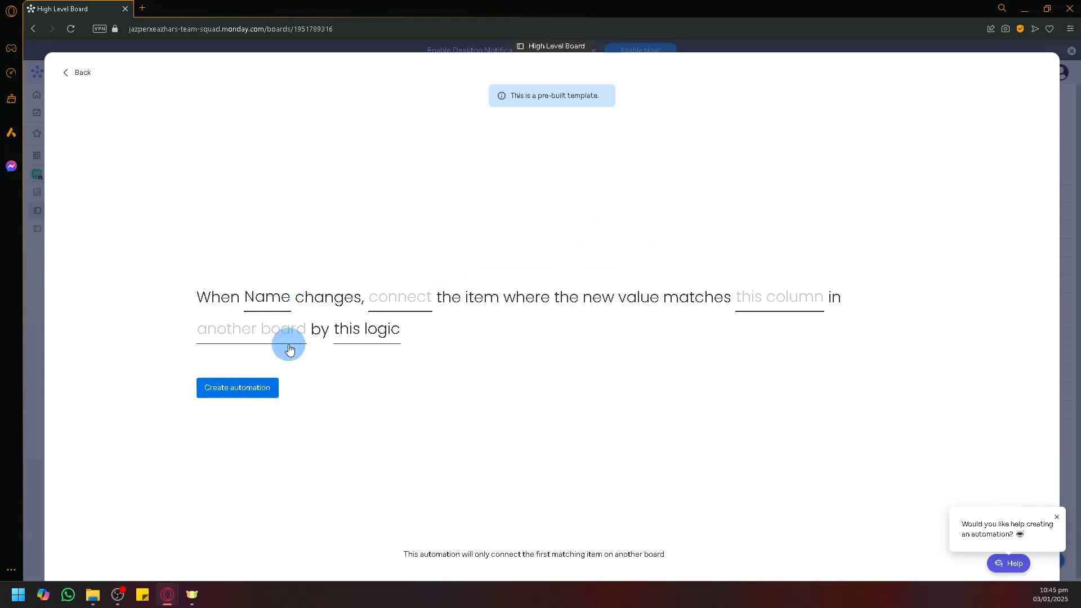
{"action": "left_click", "coordinate": [273, 301]}
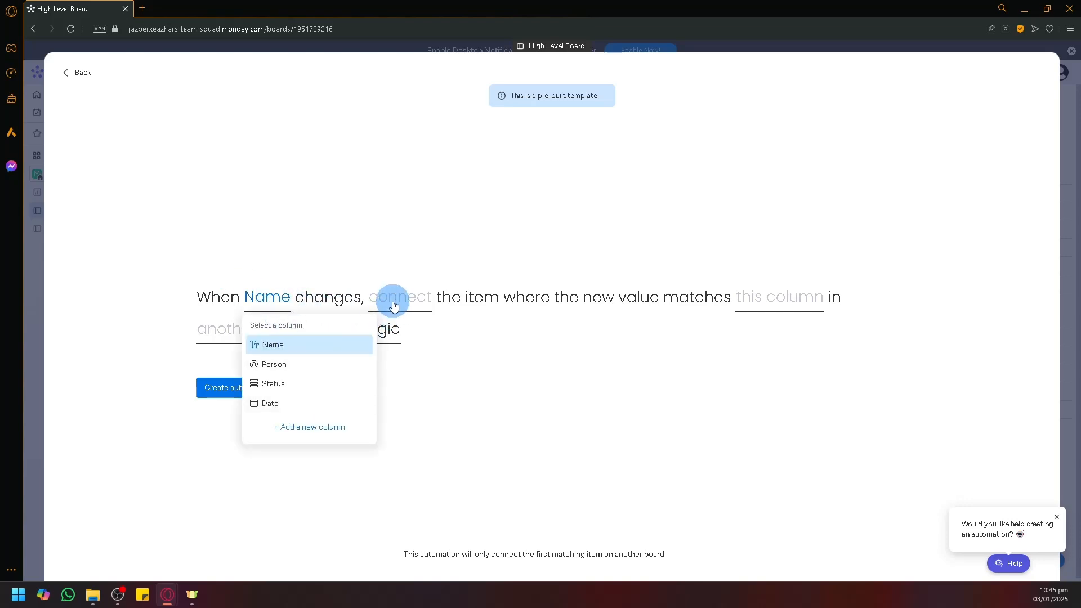
{"action": "left_click", "coordinate": [263, 388]}
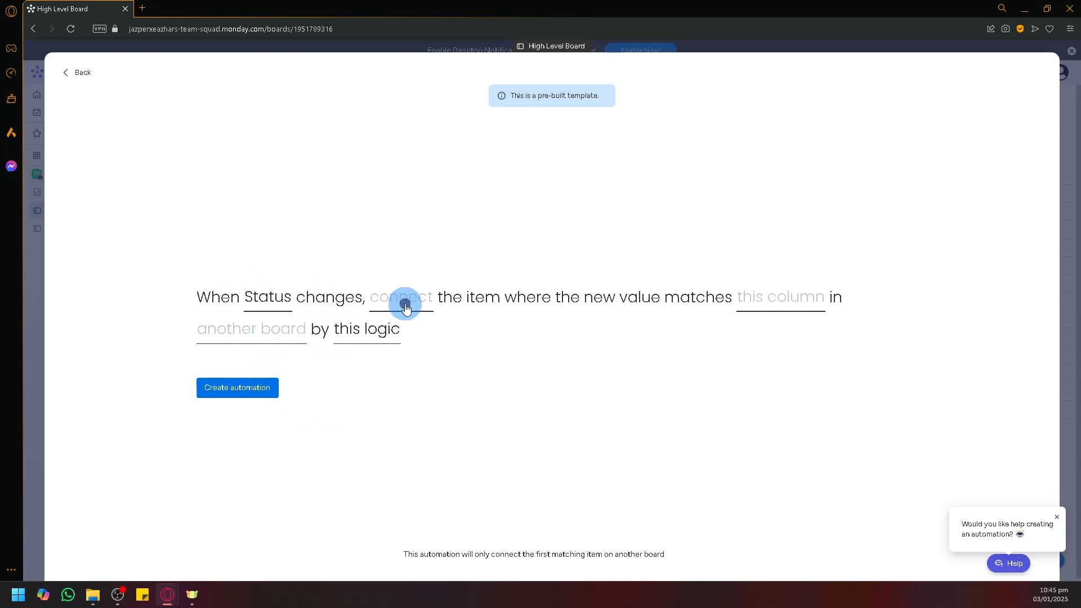
{"action": "left_click", "coordinate": [763, 307]}
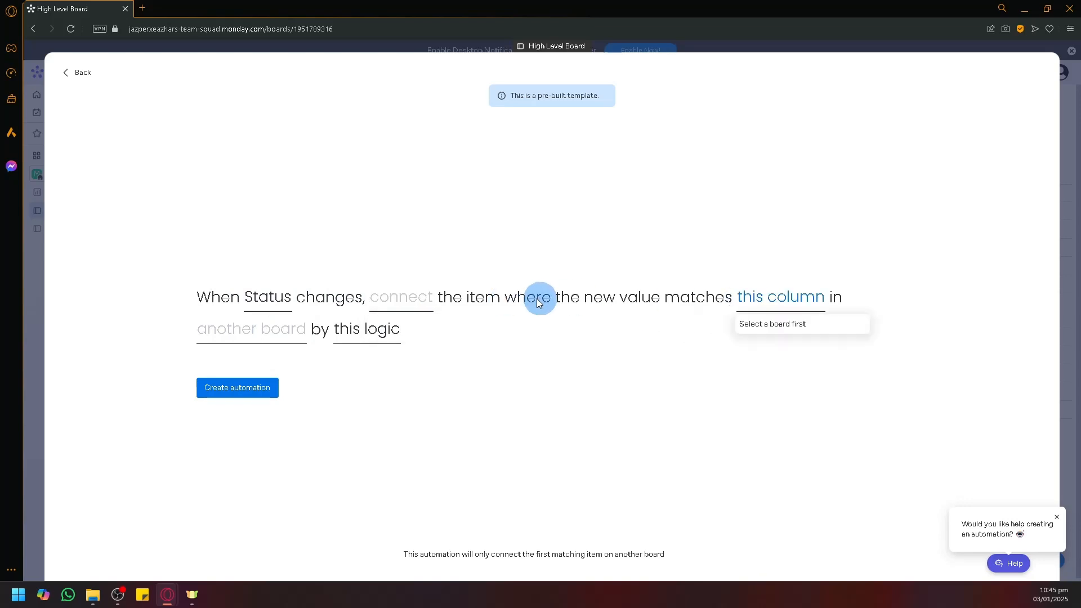
{"action": "left_click", "coordinate": [286, 333]}
{"action": "left_click", "coordinate": [267, 400]}
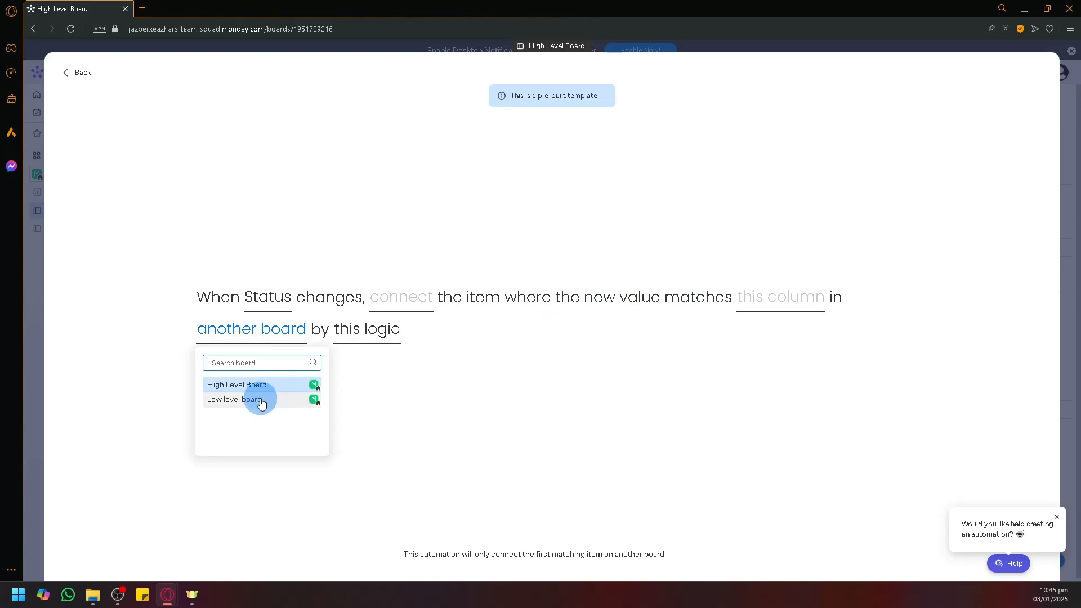
Step: Choose the connection column, match on the Status column, and create the automation
{"action": "left_click", "coordinate": [398, 307]}
{"action": "left_click", "coordinate": [414, 346]}
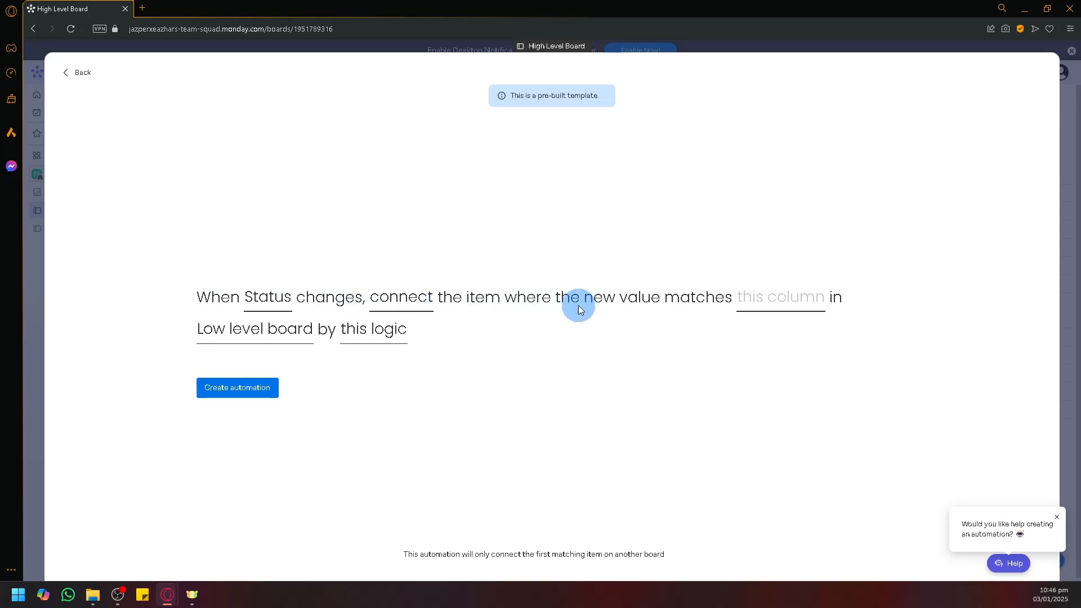
{"action": "left_click", "coordinate": [787, 307]}
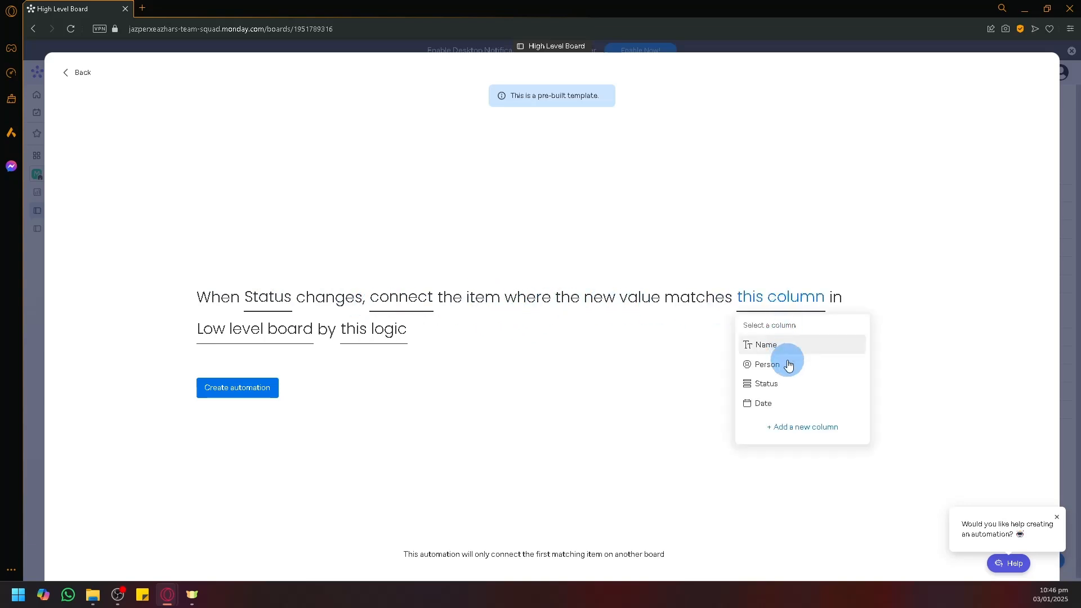
{"action": "left_click", "coordinate": [782, 385]}
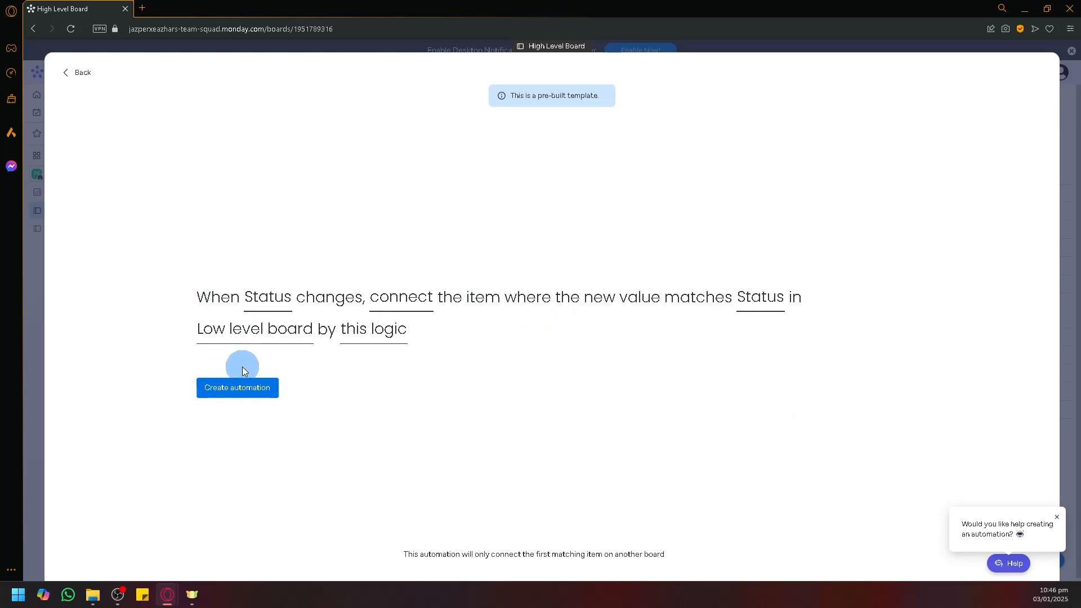
{"action": "left_click", "coordinate": [256, 392]}
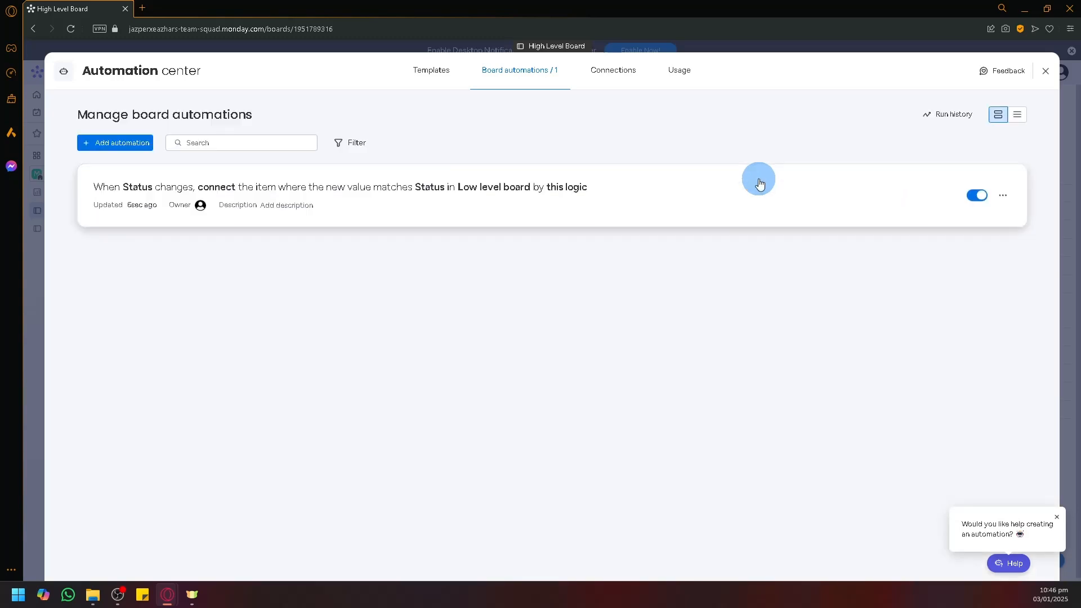
Step: Close the Automation center and go to the Low level board
{"action": "left_click", "coordinate": [1044, 72]}
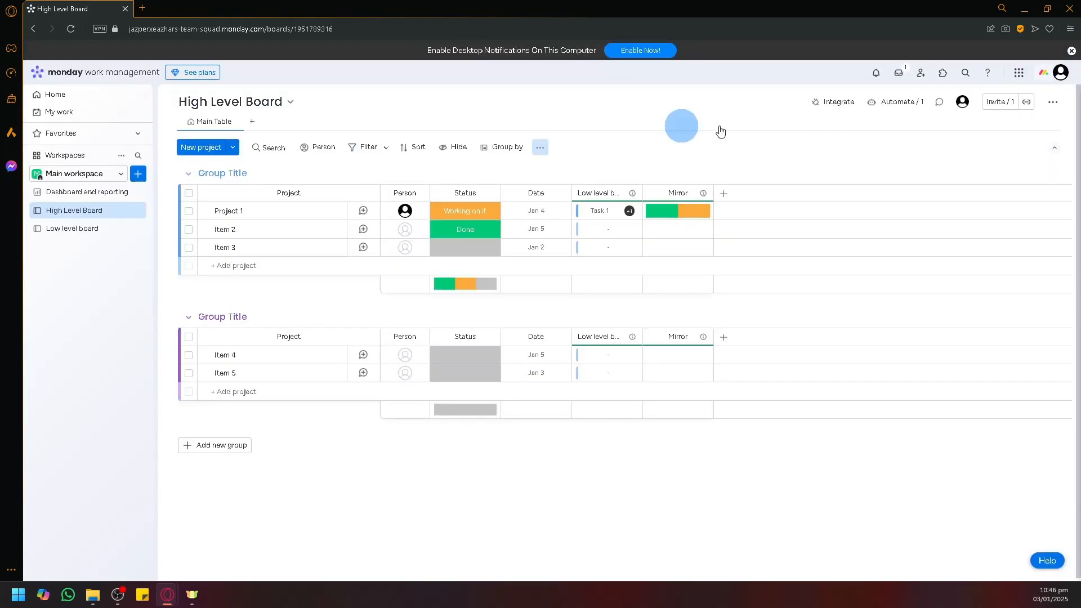
{"action": "left_click", "coordinate": [79, 233]}
{"action": "left_click", "coordinate": [66, 210]}
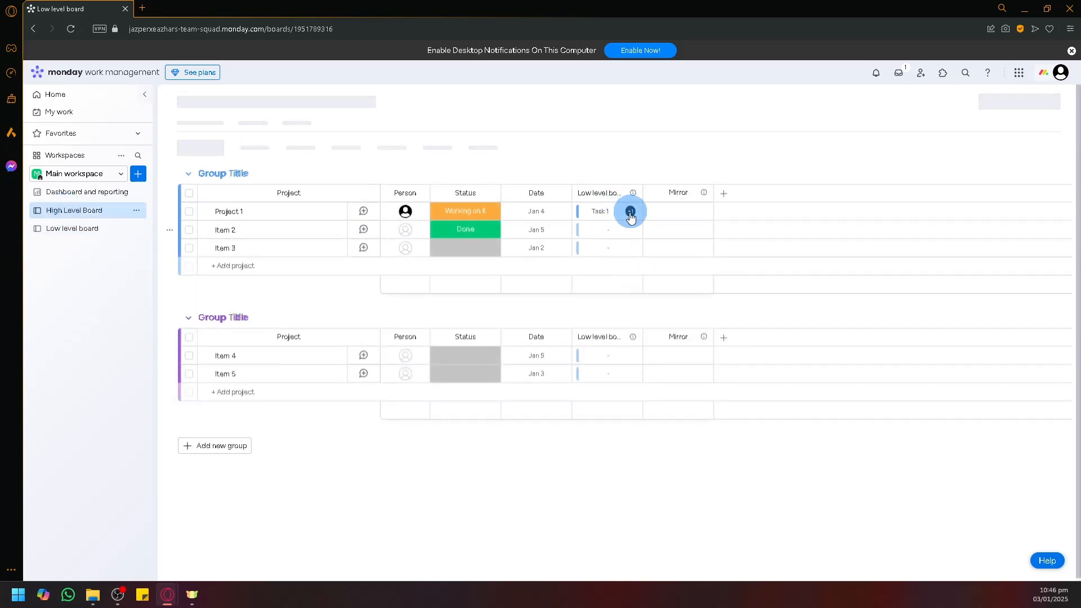
{"action": "left_click", "coordinate": [70, 235]}
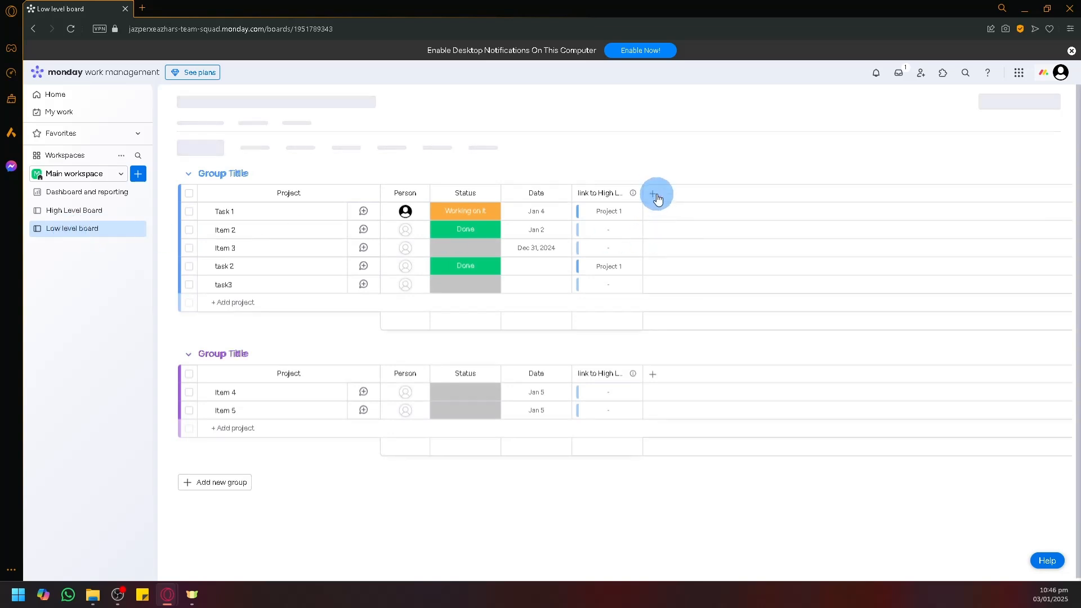
Step: Add a Status column to the Low level board and rename its Done label to 'Project 1'
{"action": "left_click", "coordinate": [656, 196]}
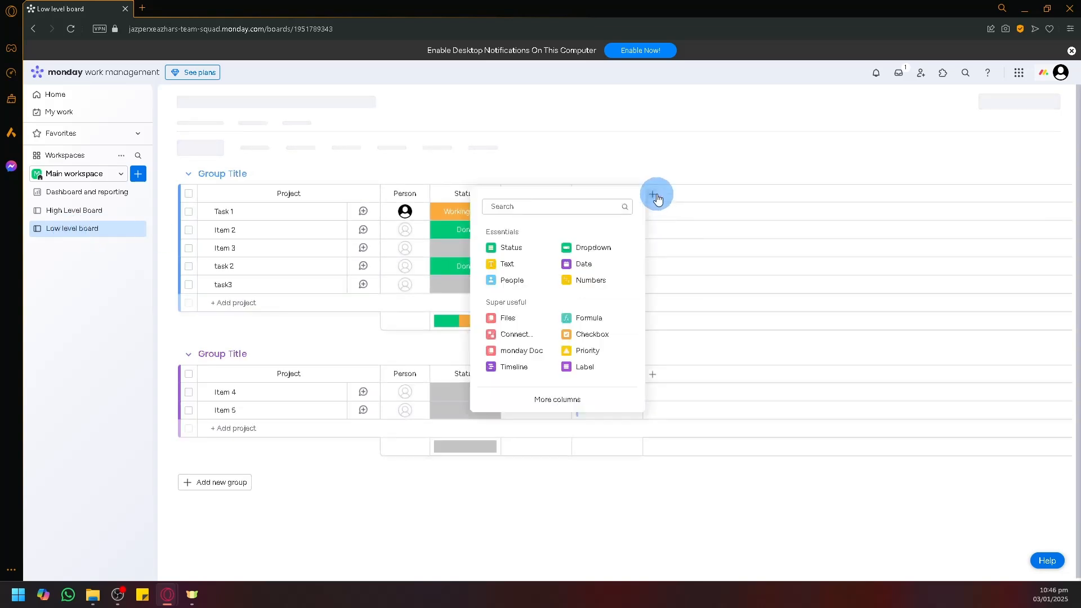
{"action": "left_click", "coordinate": [504, 253]}
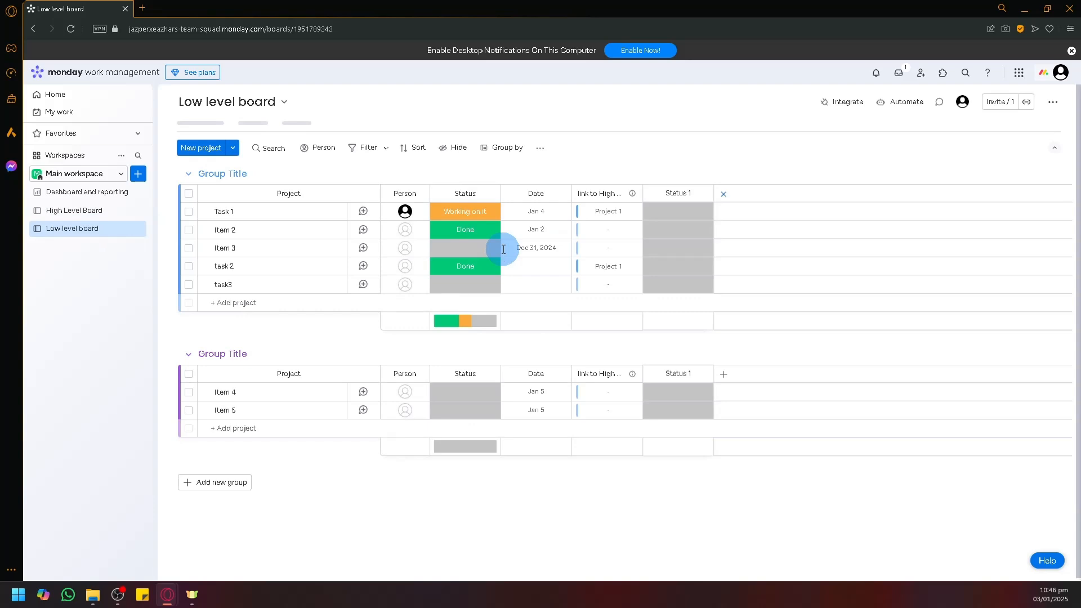
{"action": "left_click", "coordinate": [674, 213]}
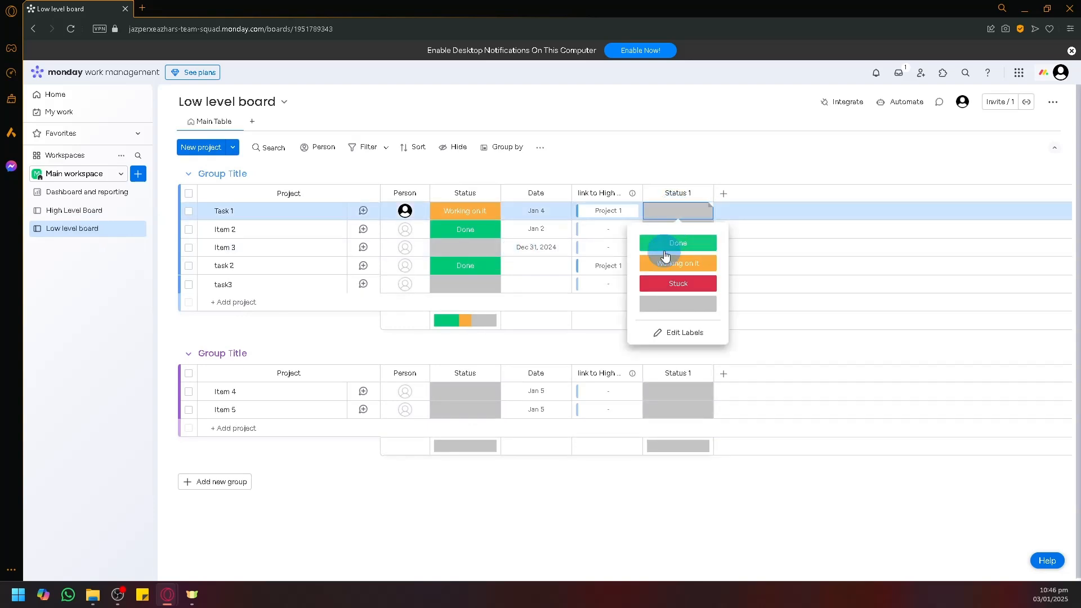
{"action": "left_click", "coordinate": [676, 333]}
{"action": "key", "text": "ctrl+a"}
{"action": "type", "text": "P"}
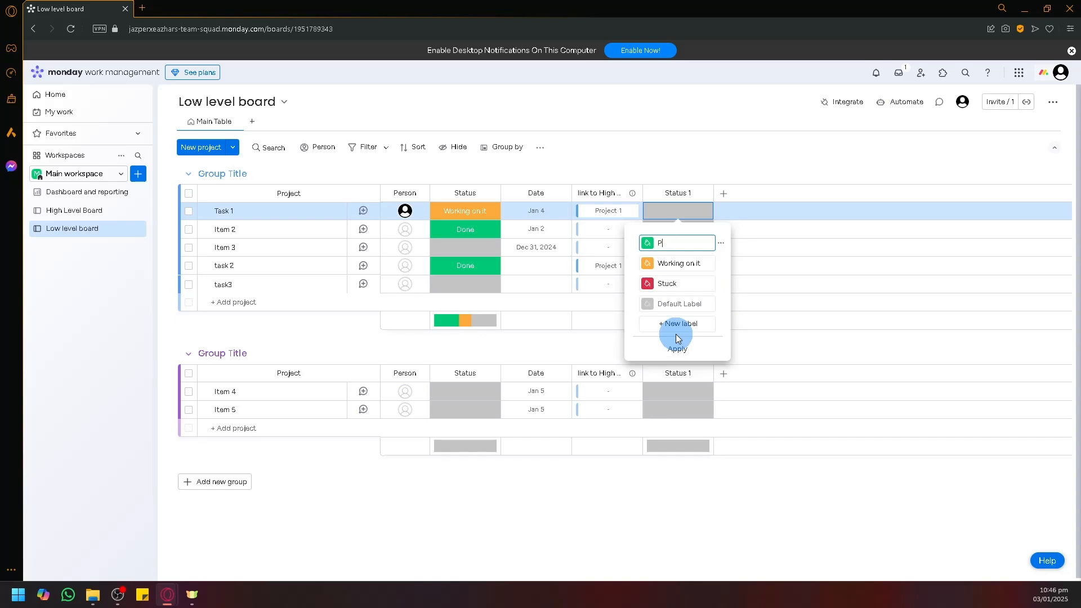
{"action": "type", "text": "roject 1"}
Step: Delete the Working on it and Stuck labels, apply, and set Task 1 to Project 1
{"action": "left_click", "coordinate": [721, 264]}
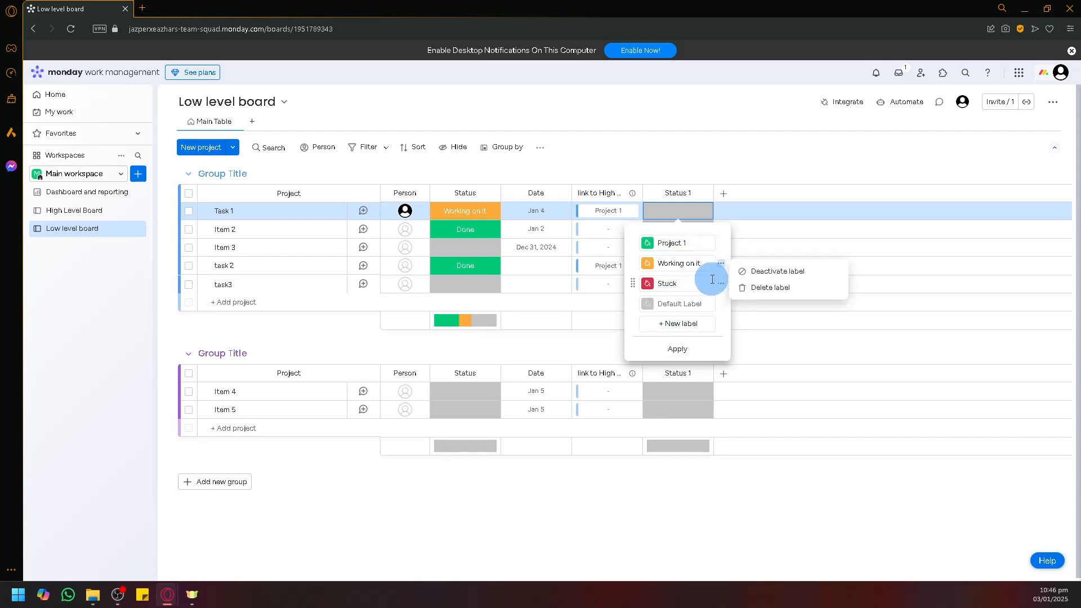
{"action": "left_click", "coordinate": [752, 286]}
{"action": "left_click", "coordinate": [721, 263]}
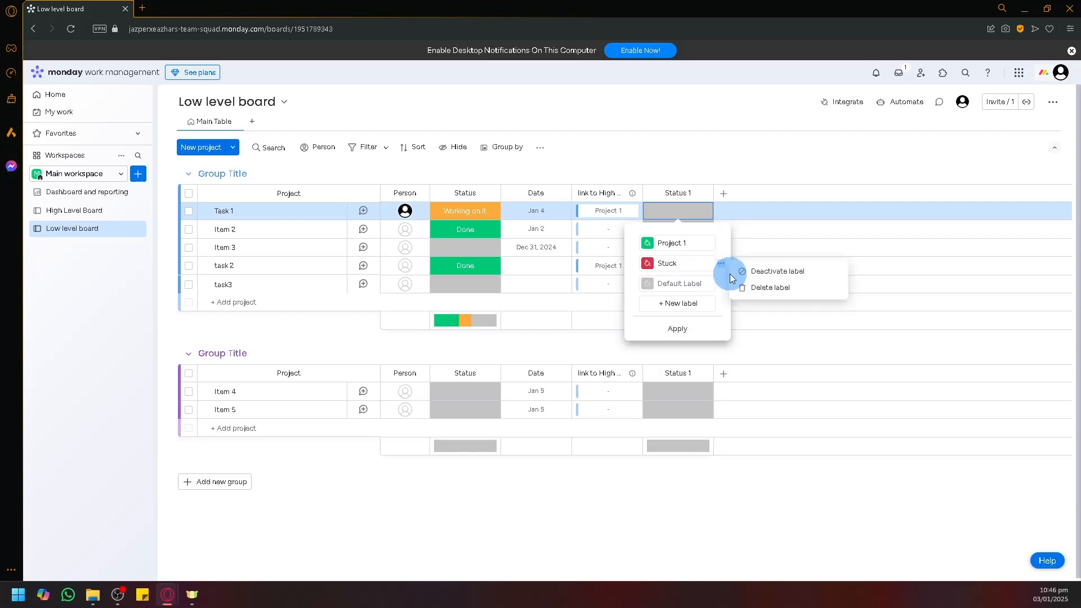
{"action": "left_click", "coordinate": [751, 286]}
{"action": "left_click", "coordinate": [678, 308]}
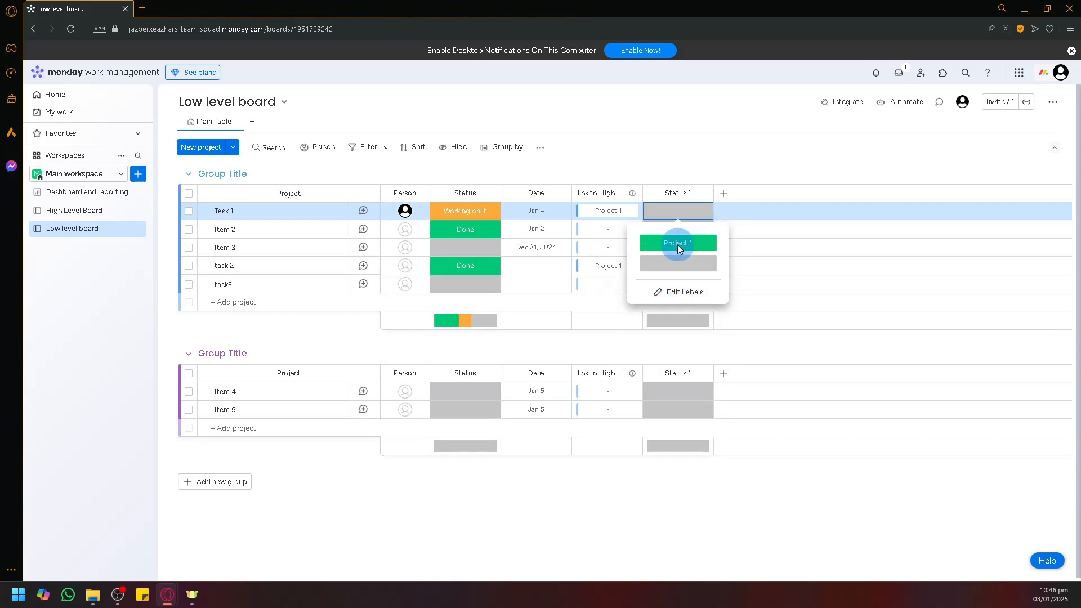
{"action": "left_click", "coordinate": [680, 244]}
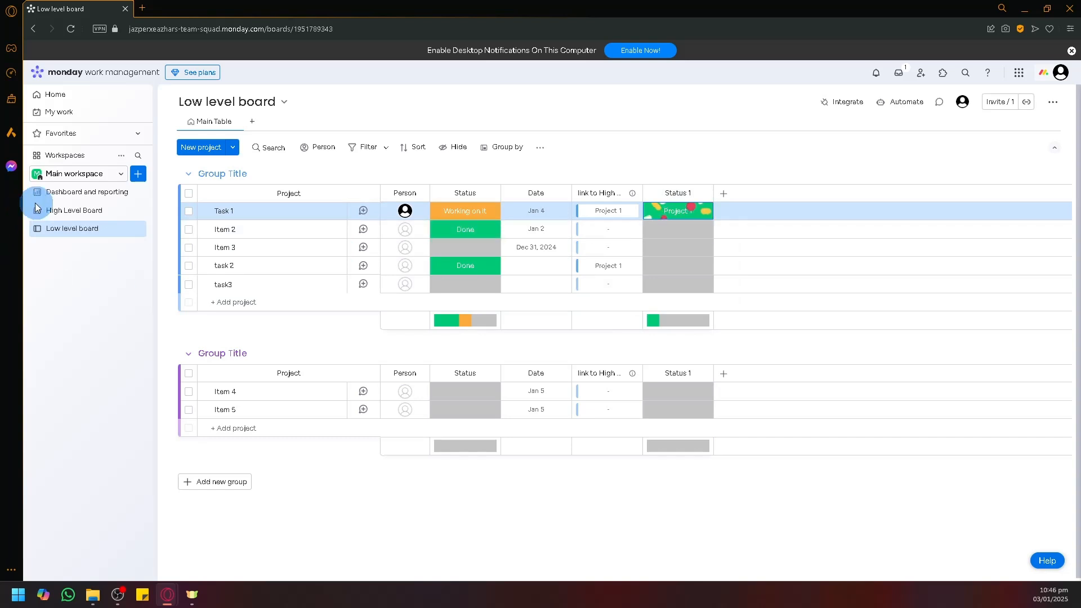
{"action": "left_click", "coordinate": [71, 217]}
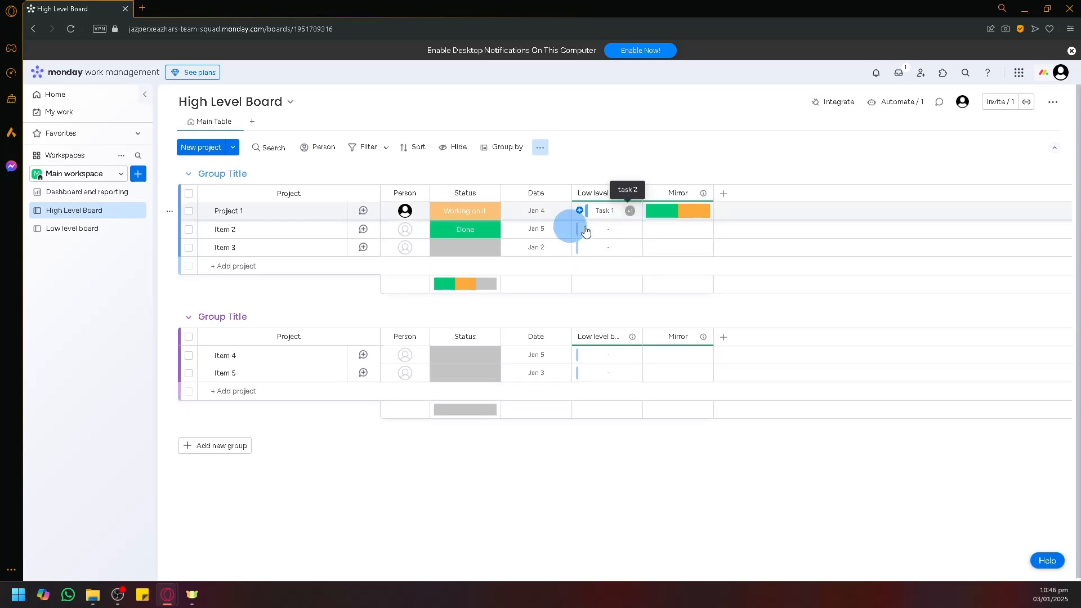
Step: Set Item 2's Status 1 to Project 1 and check the links on the High Level Board
{"action": "left_click", "coordinate": [70, 230]}
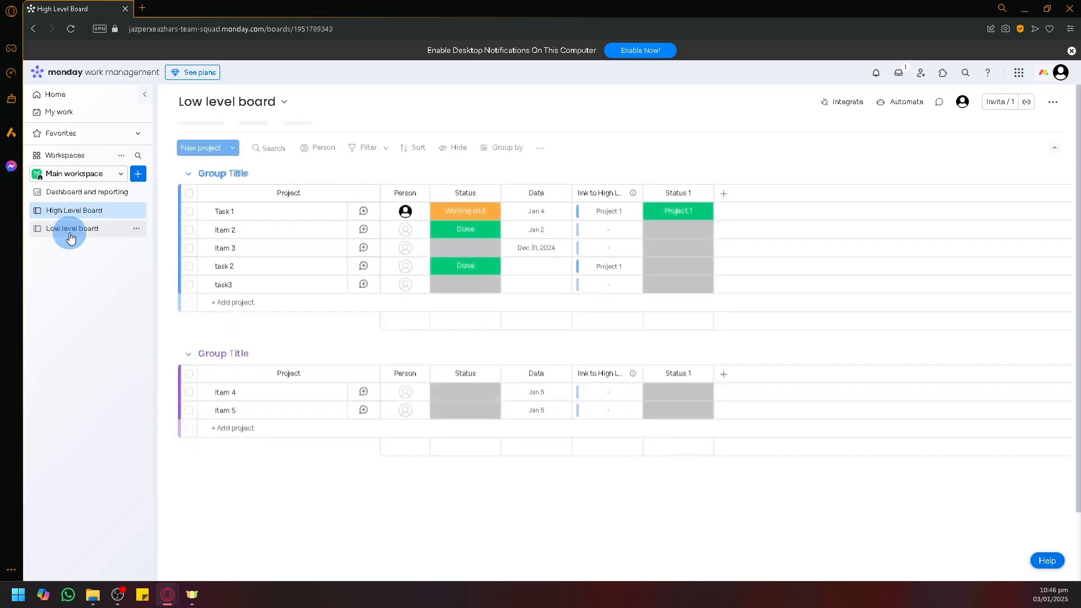
{"action": "left_click", "coordinate": [678, 232]}
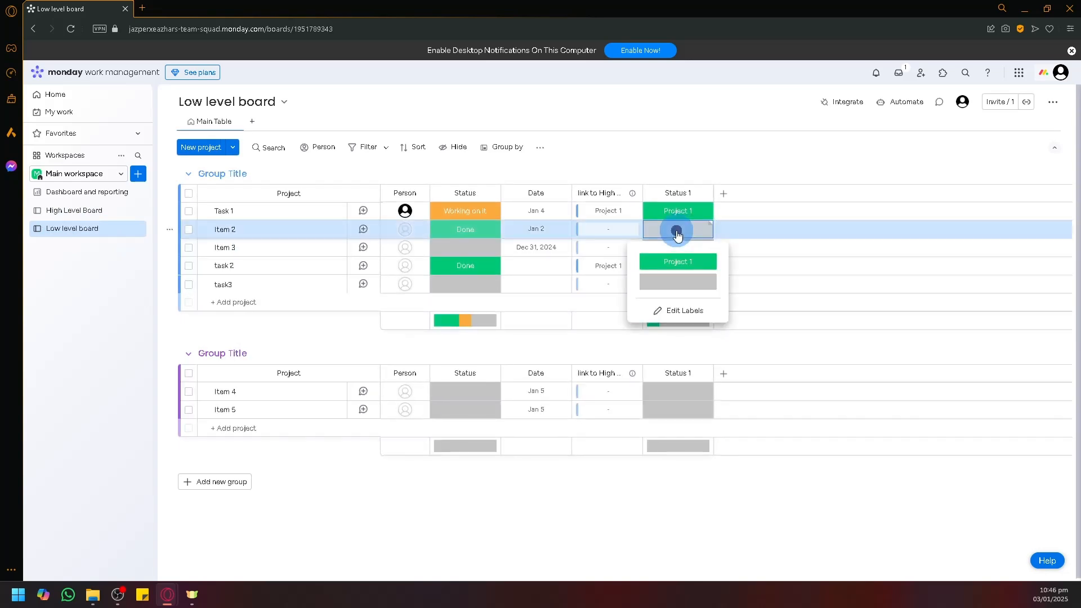
{"action": "left_click", "coordinate": [677, 232]}
{"action": "left_click", "coordinate": [679, 232]}
{"action": "left_click", "coordinate": [683, 263]}
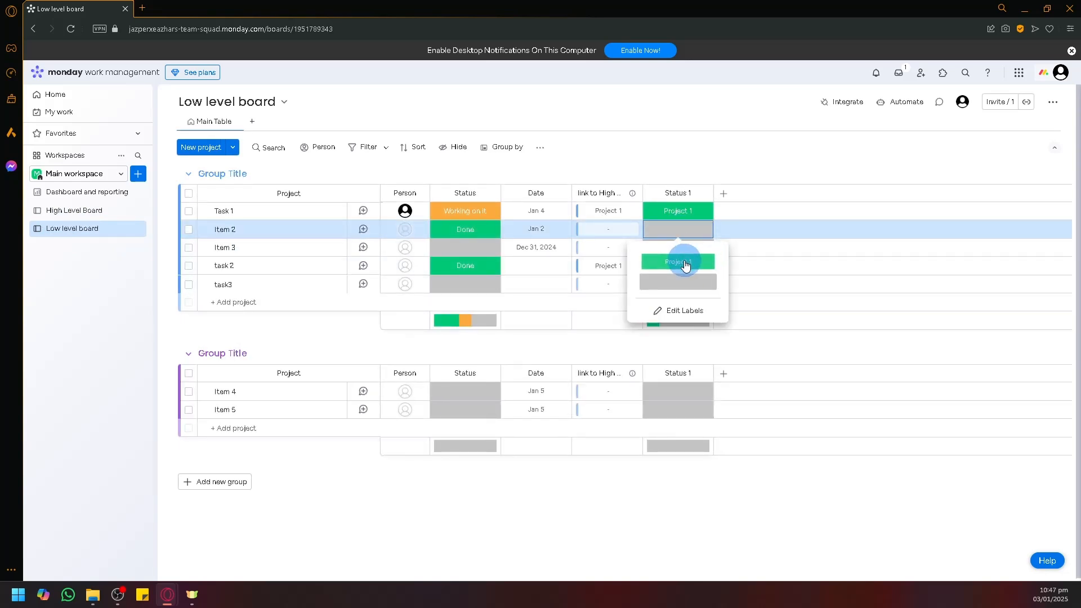
{"action": "left_click", "coordinate": [79, 210]}
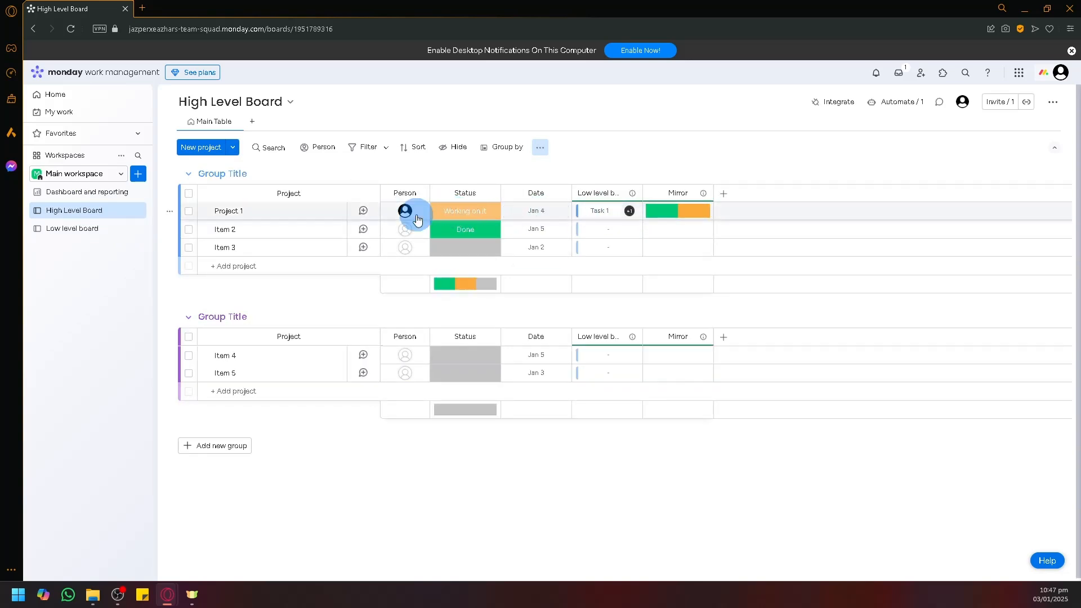
{"action": "left_click", "coordinate": [87, 233]}
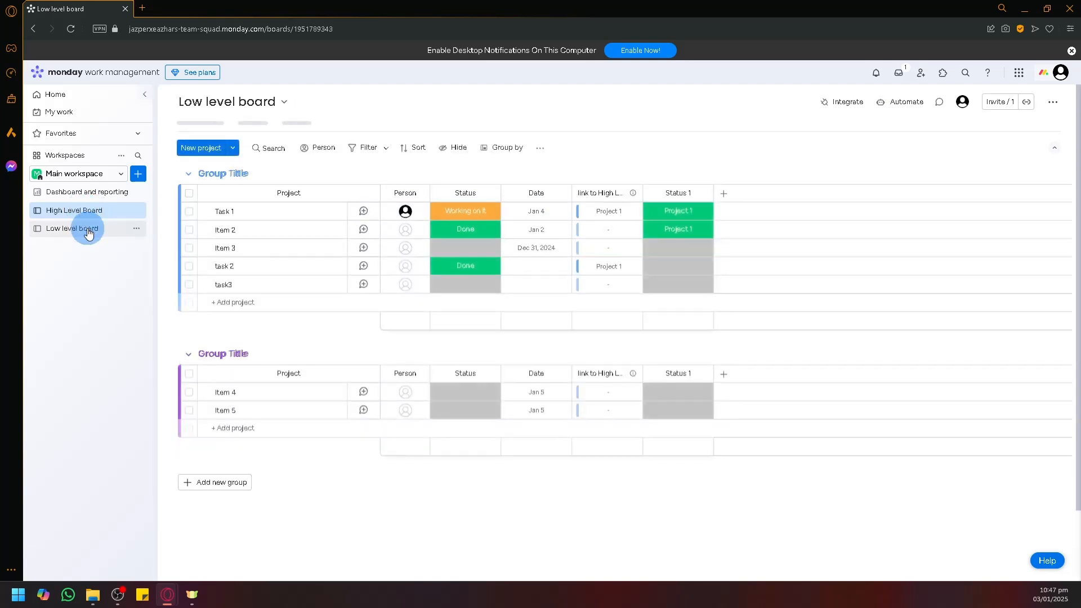